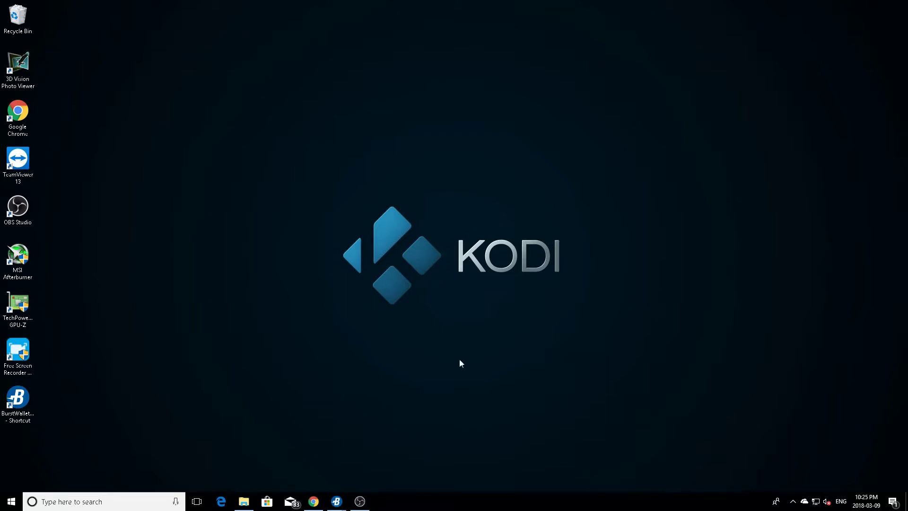
Search Google for 'turboplotter' in Chrome and open the 'Burstcoin TurboPlotter - blackpawn' result.
{"action": "left_click", "coordinate": [314, 501]}
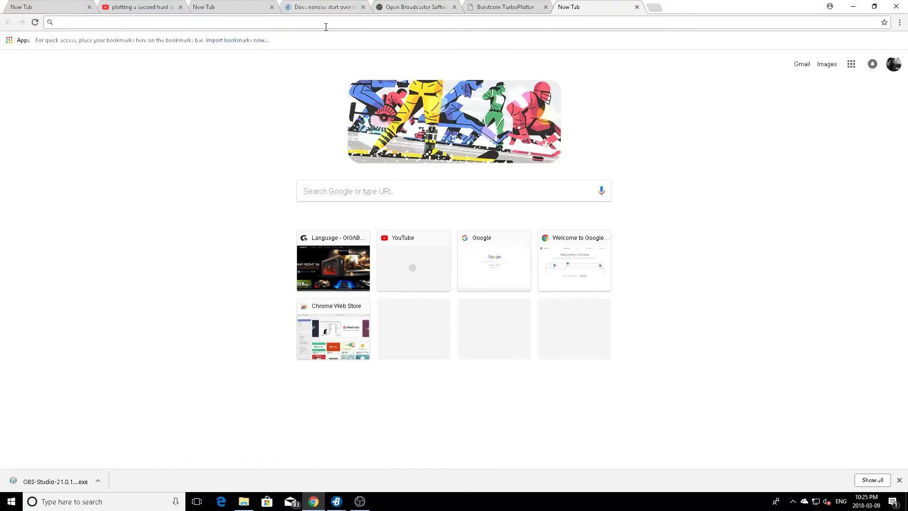
{"action": "type", "text": "turbo"}
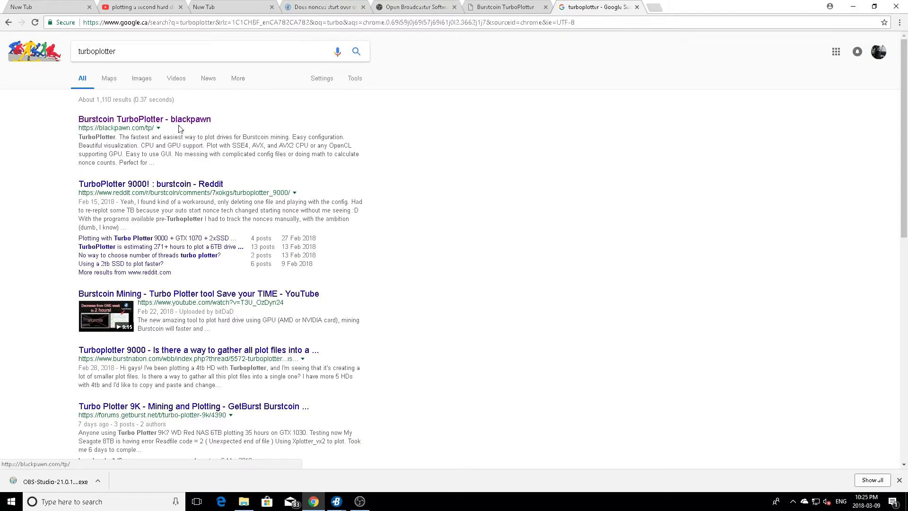
{"action": "left_click", "coordinate": [119, 124]}
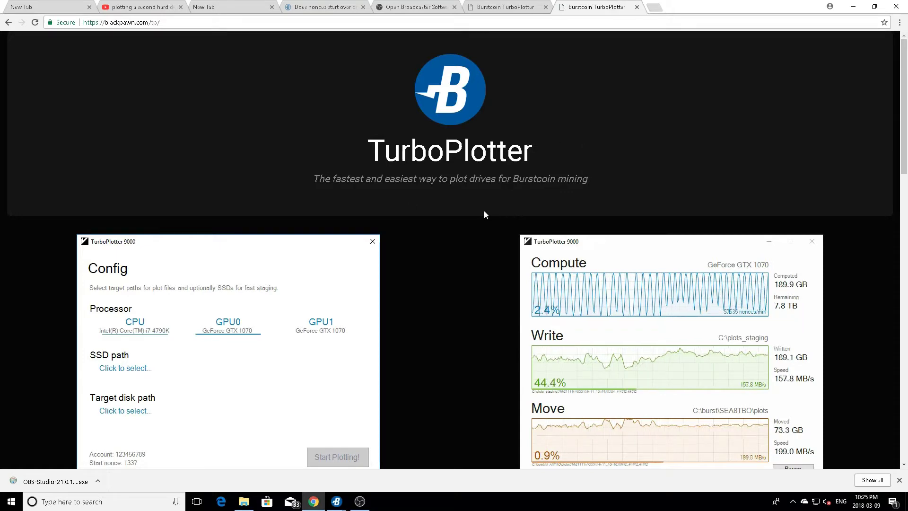
{"action": "scroll", "coordinate": [505, 184], "scroll_direction": "down", "scroll_amount": 2}
{"action": "scroll", "coordinate": [505, 185], "scroll_direction": "up", "scroll_amount": 2}
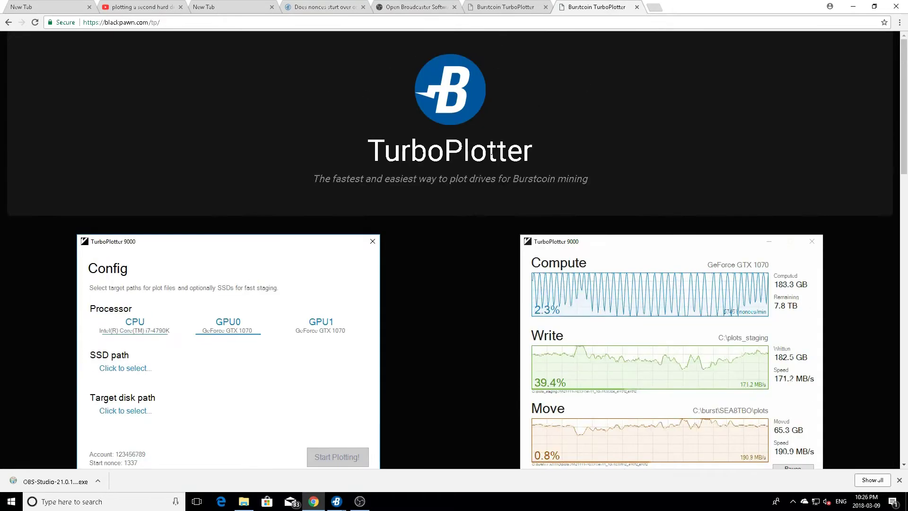
{"action": "scroll", "coordinate": [566, 204], "scroll_direction": "down", "scroll_amount": 2}
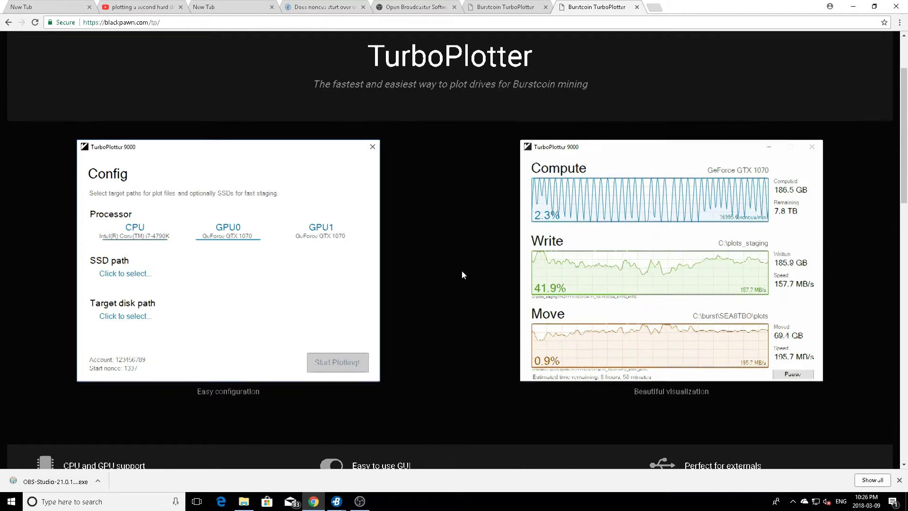
{"action": "scroll", "coordinate": [462, 270], "scroll_direction": "down", "scroll_amount": 3}
{"action": "scroll", "coordinate": [467, 244], "scroll_direction": "down", "scroll_amount": 1}
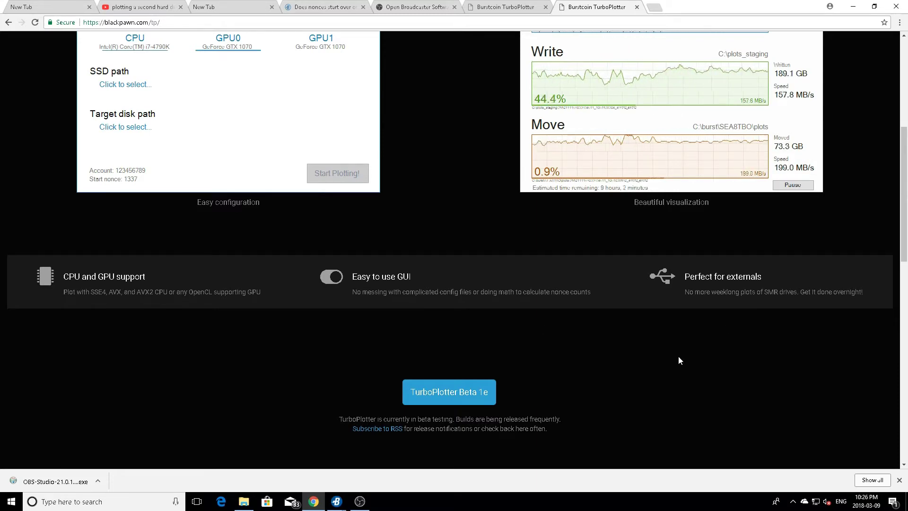
{"action": "scroll", "coordinate": [679, 357], "scroll_direction": "down", "scroll_amount": 2}
{"action": "scroll", "coordinate": [679, 357], "scroll_direction": "down", "scroll_amount": 1}
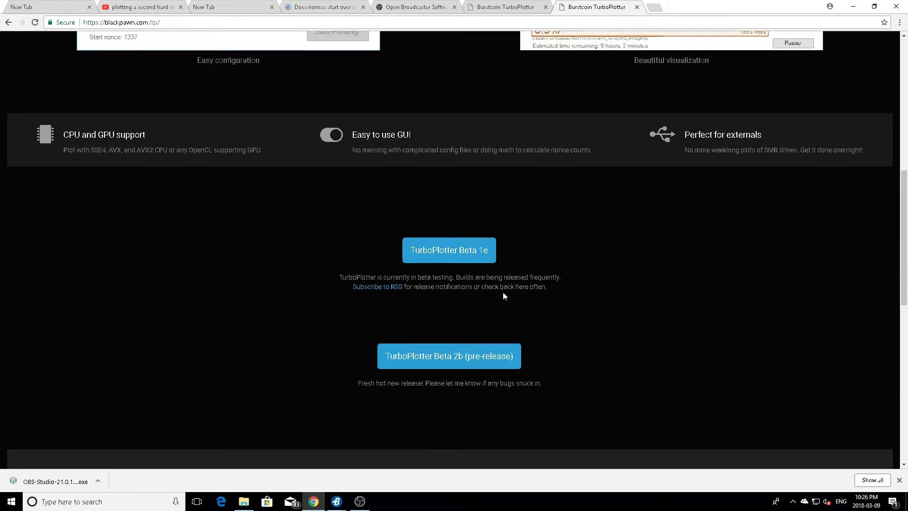
{"action": "scroll", "coordinate": [578, 309], "scroll_direction": "down", "scroll_amount": 4}
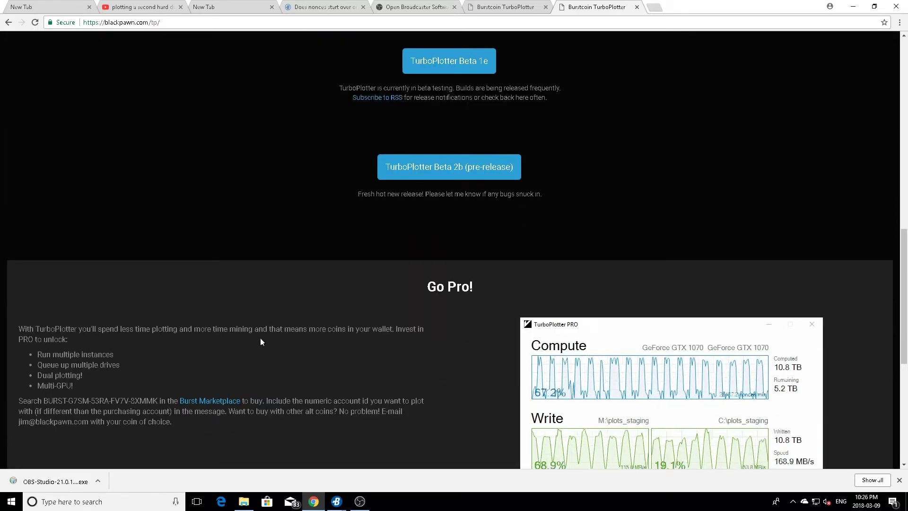
{"action": "scroll", "coordinate": [216, 339], "scroll_direction": "down", "scroll_amount": 1}
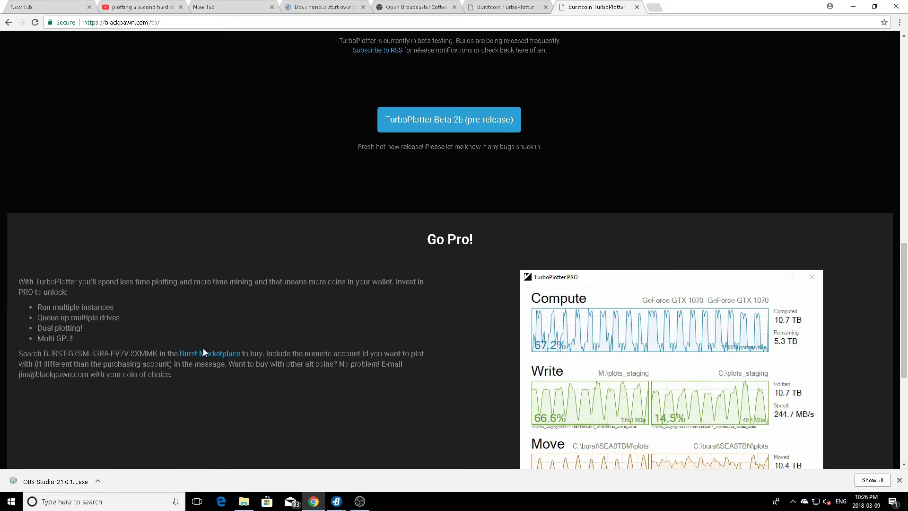
{"action": "scroll", "coordinate": [444, 358], "scroll_direction": "down", "scroll_amount": 3}
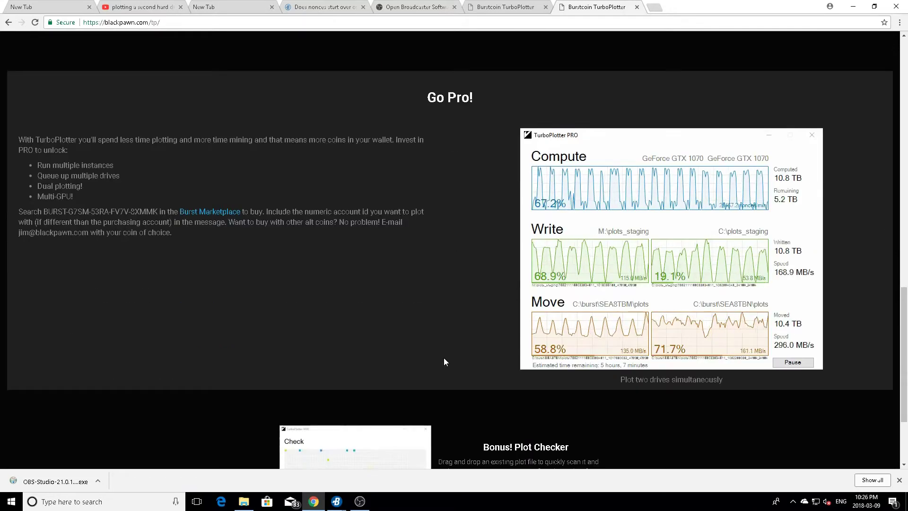
{"action": "scroll", "coordinate": [444, 362], "scroll_direction": "down", "scroll_amount": 2}
{"action": "scroll", "coordinate": [444, 362], "scroll_direction": "down", "scroll_amount": 1}
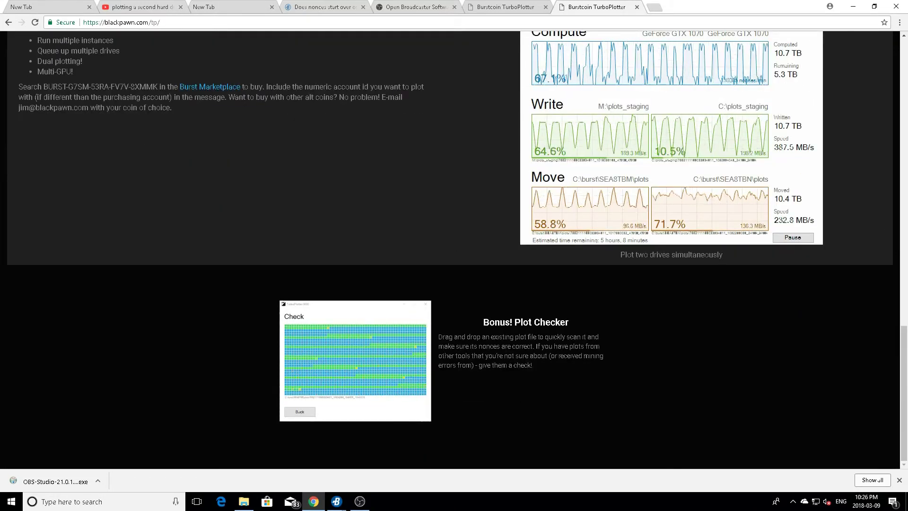
{"action": "scroll", "coordinate": [457, 373], "scroll_direction": "up", "scroll_amount": 1}
{"action": "scroll", "coordinate": [506, 381], "scroll_direction": "up", "scroll_amount": 4}
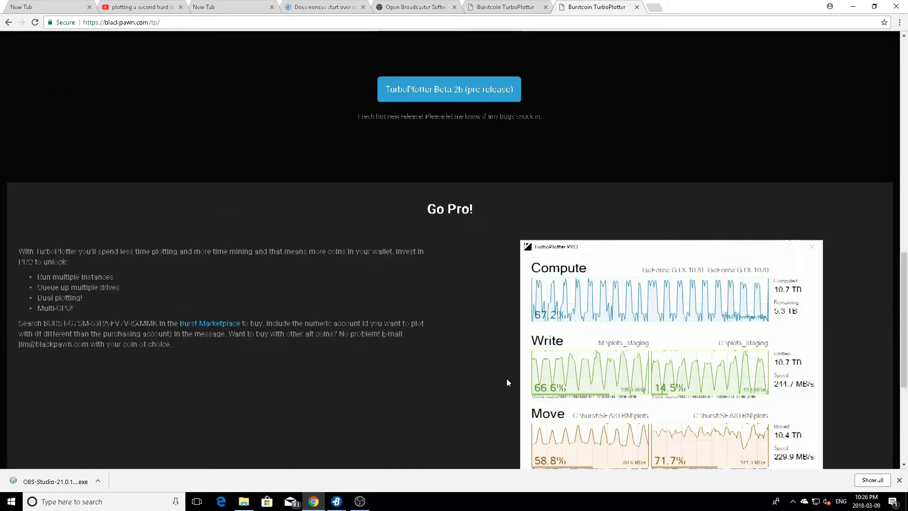
{"action": "scroll", "coordinate": [498, 375], "scroll_direction": "up", "scroll_amount": 12}
{"action": "scroll", "coordinate": [498, 376], "scroll_direction": "down", "scroll_amount": 4}
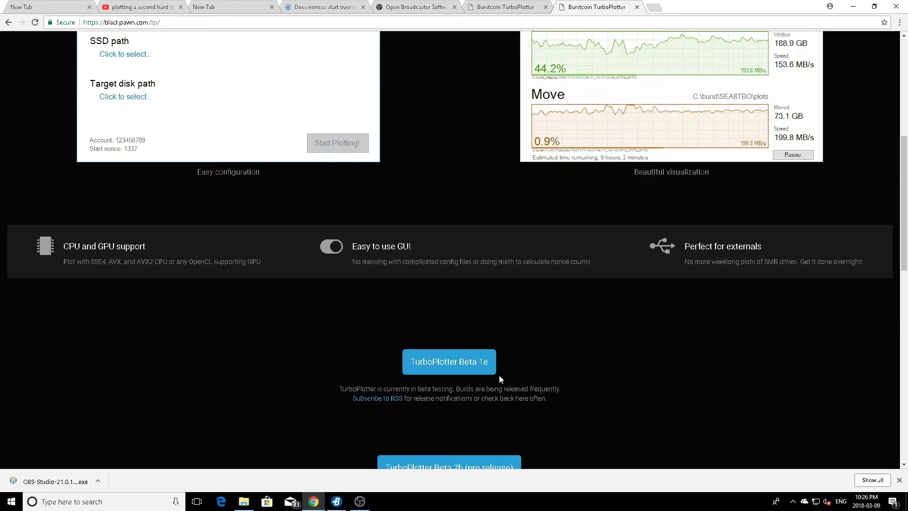
Download the TurboPlotter Beta 1e zip and show it in its folder.
{"action": "left_click", "coordinate": [476, 362]}
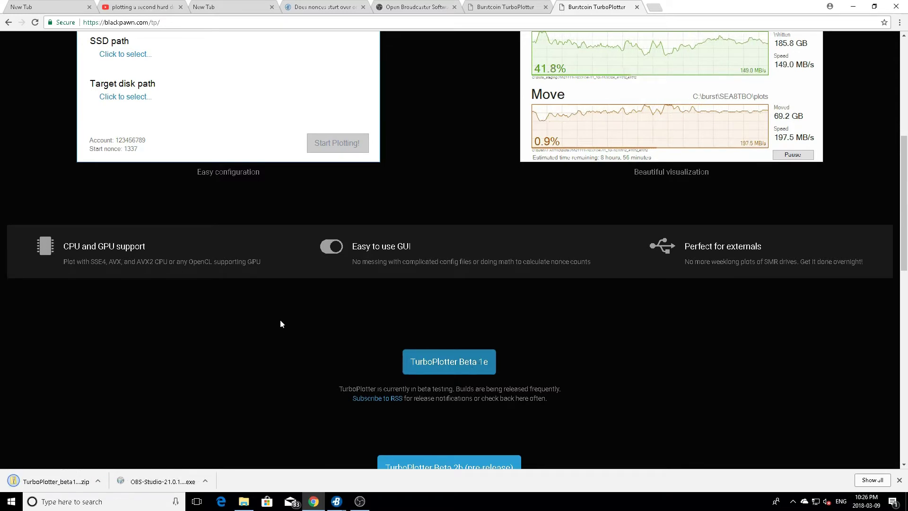
{"action": "left_click", "coordinate": [97, 484]}
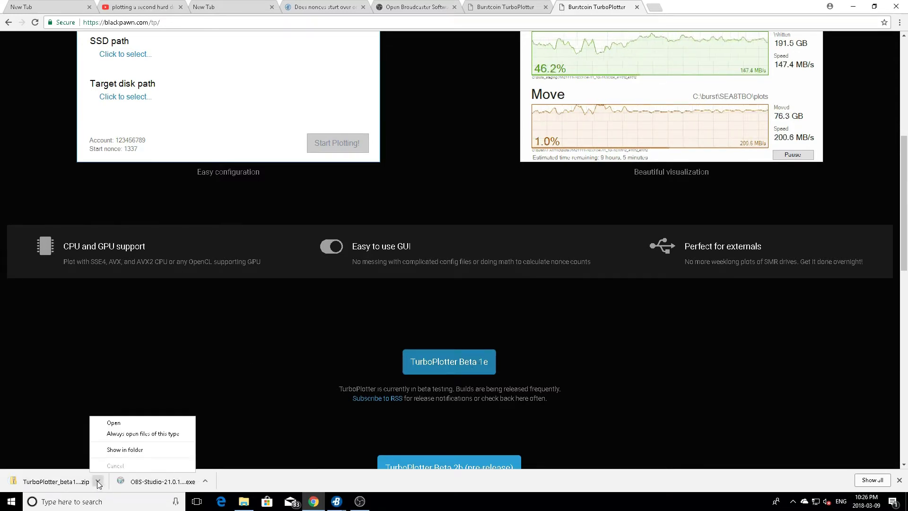
{"action": "left_click", "coordinate": [128, 450]}
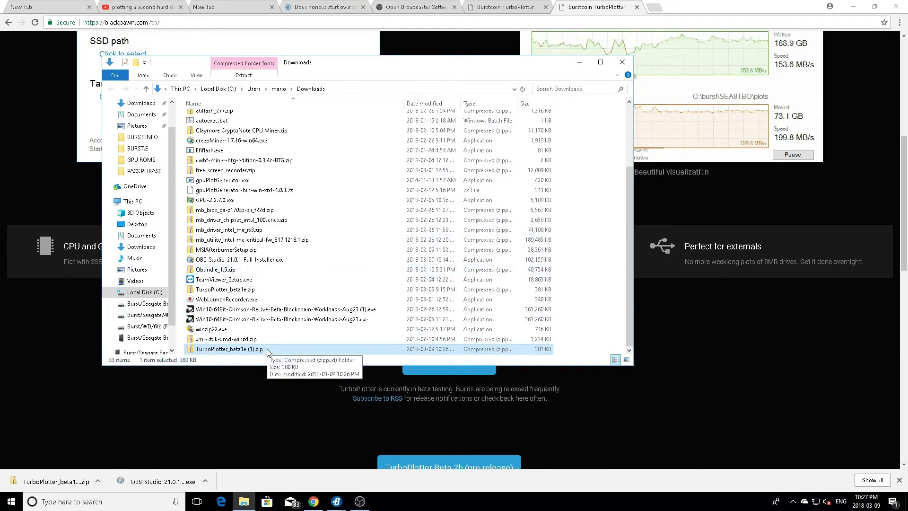
Extract TurboPlotter_beta1e (1).zip into Documents, replacing the existing files.
{"action": "right_click", "coordinate": [267, 349]}
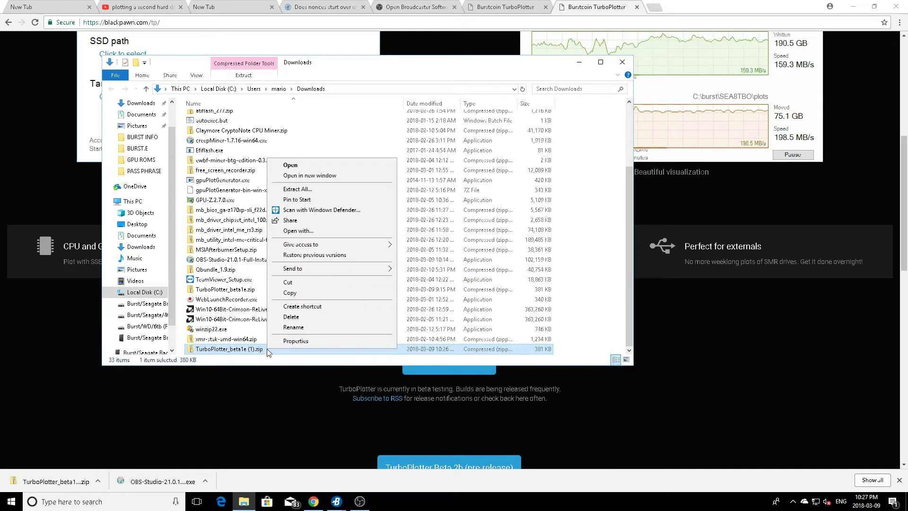
{"action": "left_click", "coordinate": [298, 190]}
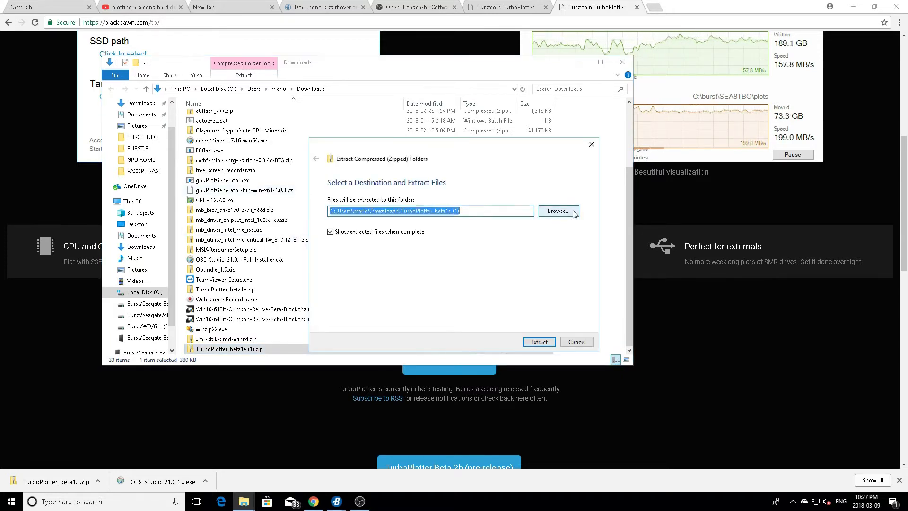
{"action": "left_click", "coordinate": [558, 211]}
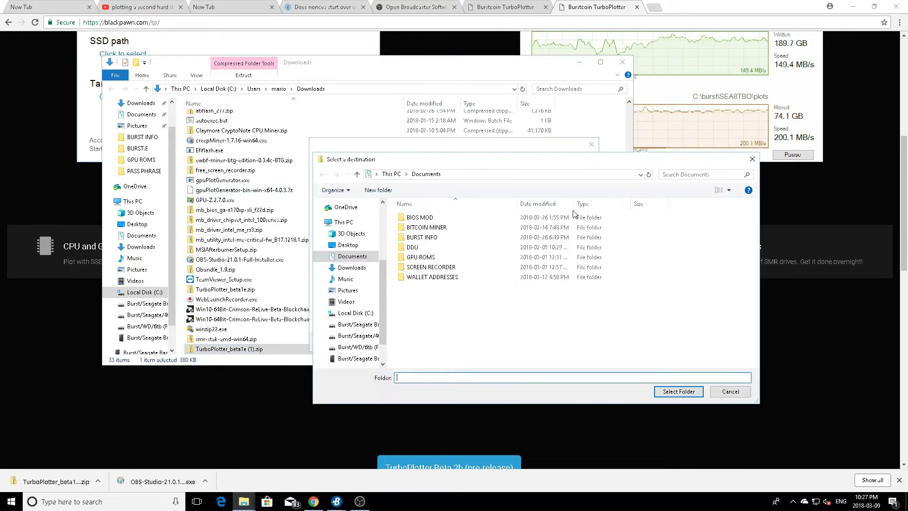
{"action": "left_click", "coordinate": [344, 259]}
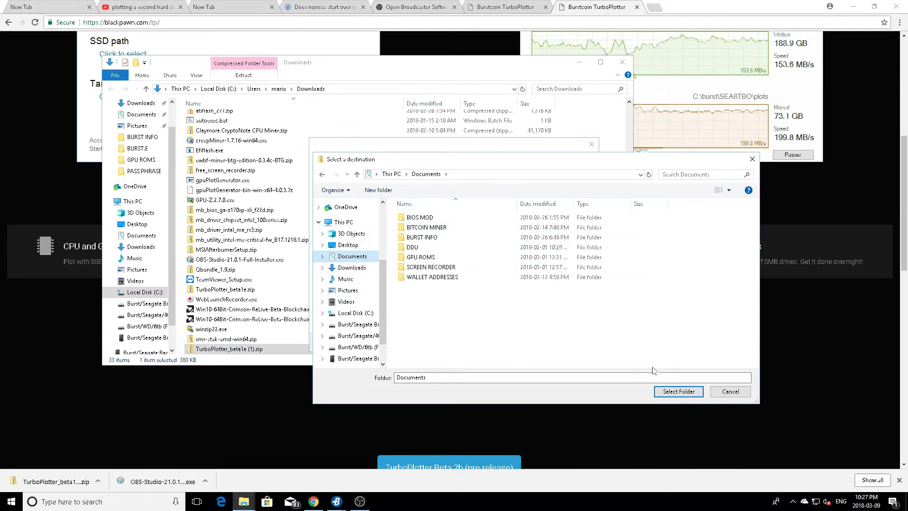
{"action": "left_click", "coordinate": [685, 392]}
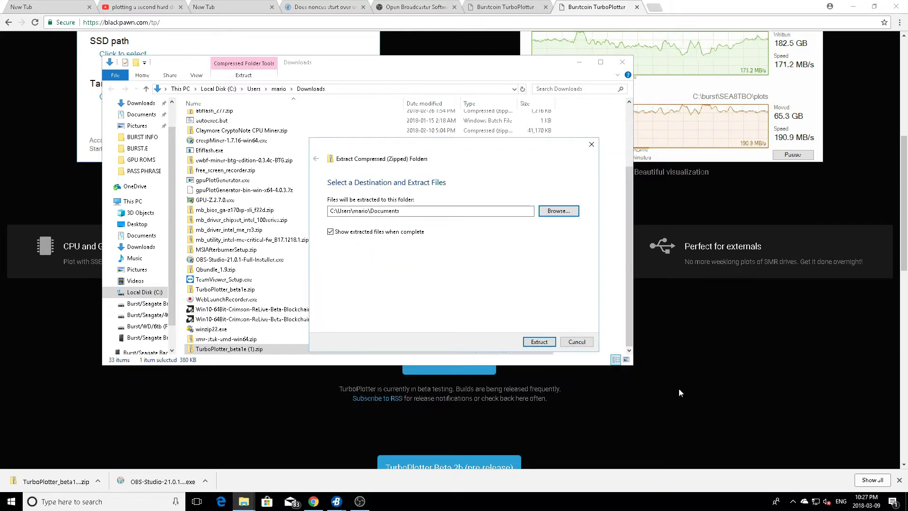
{"action": "left_click", "coordinate": [539, 341]}
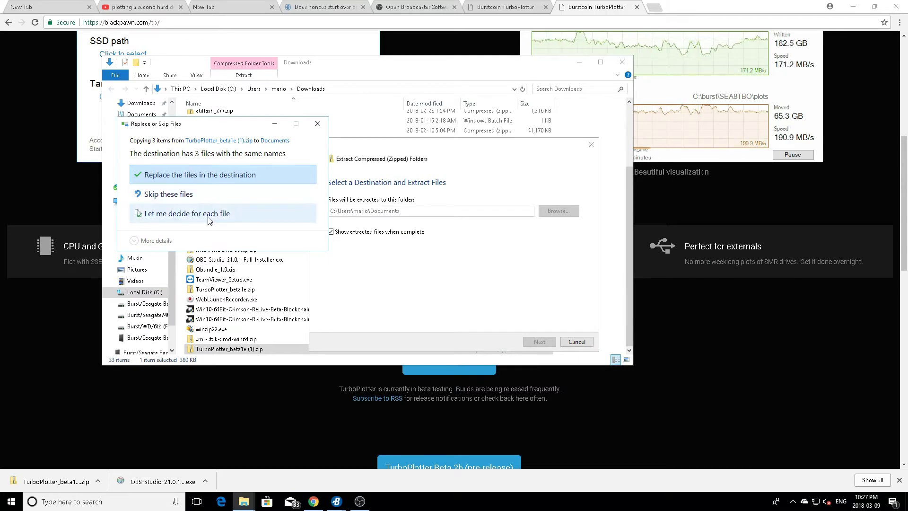
{"action": "left_click", "coordinate": [228, 176]}
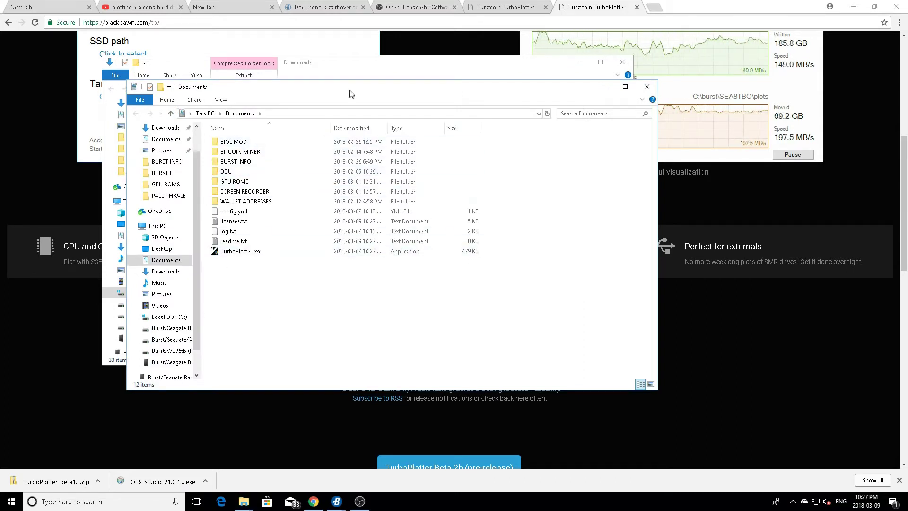
{"action": "left_click_drag", "start_coordinate": [350, 93], "coordinate": [337, 72]}
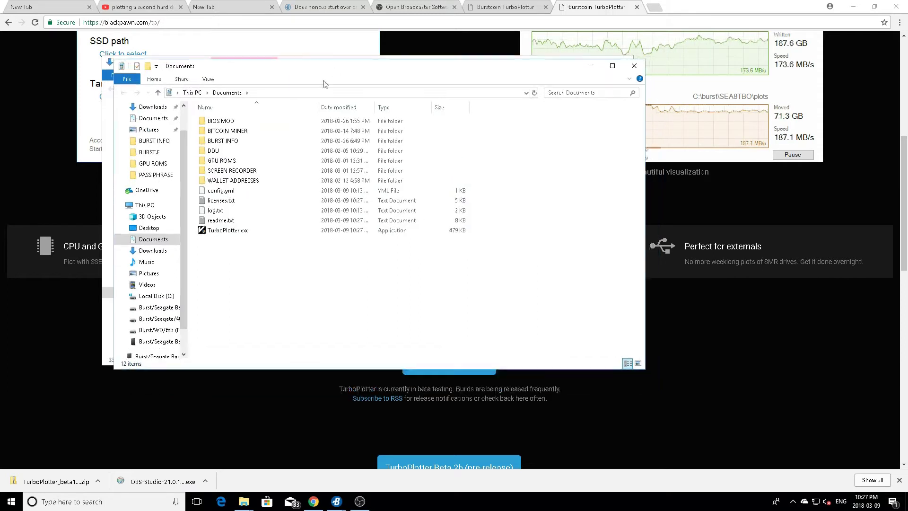
Launch TurboPlotter.exe from Documents, choosing Run anyway at the SmartScreen warning.
{"action": "double_click", "coordinate": [244, 233]}
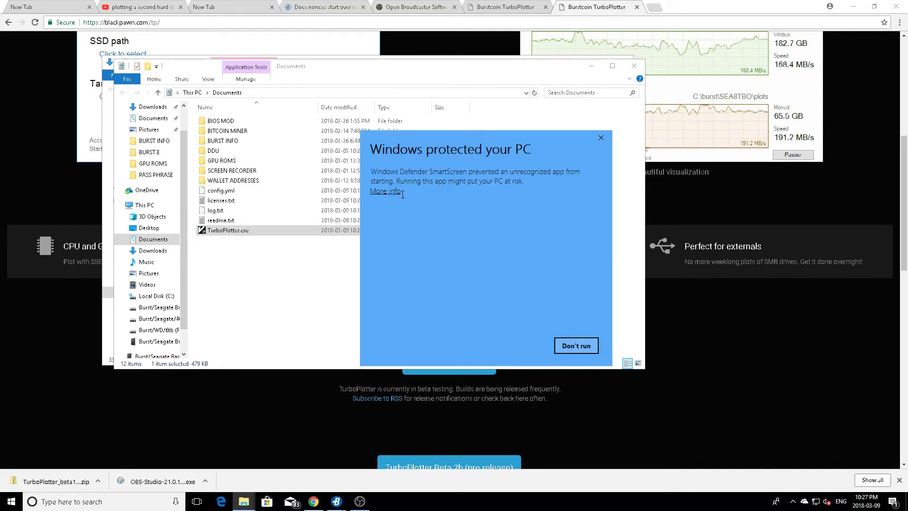
{"action": "left_click", "coordinate": [391, 191]}
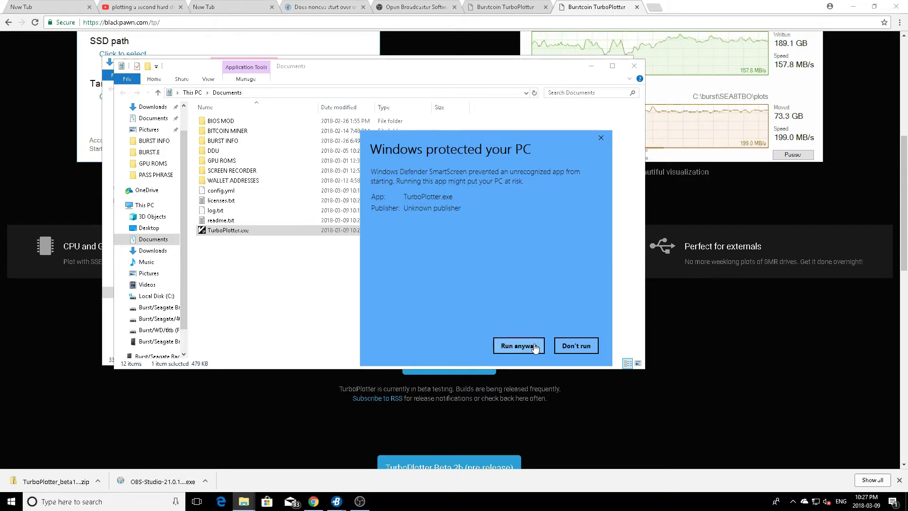
{"action": "left_click", "coordinate": [518, 346]}
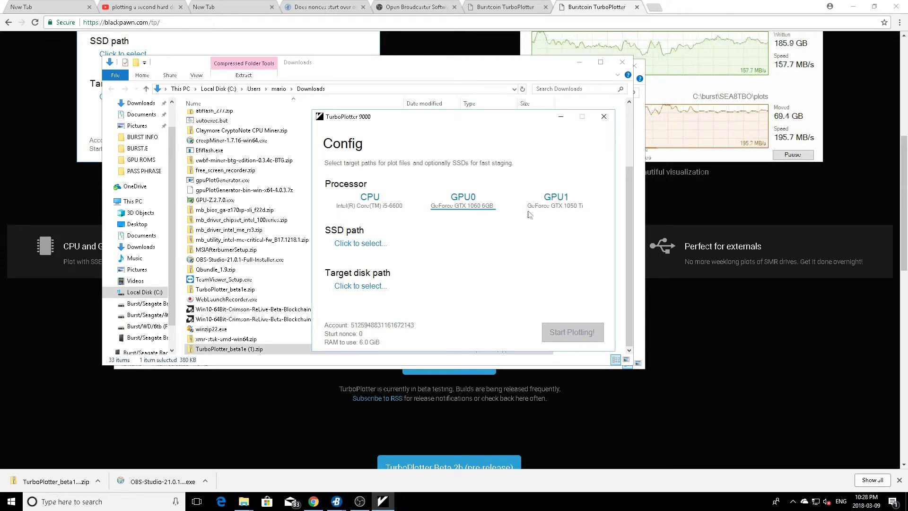
Add GPU1 (GTX 1050 Ti) alongside GPU0 (GTX 1060 6GB) as plotting processors.
{"action": "left_click", "coordinate": [557, 201]}
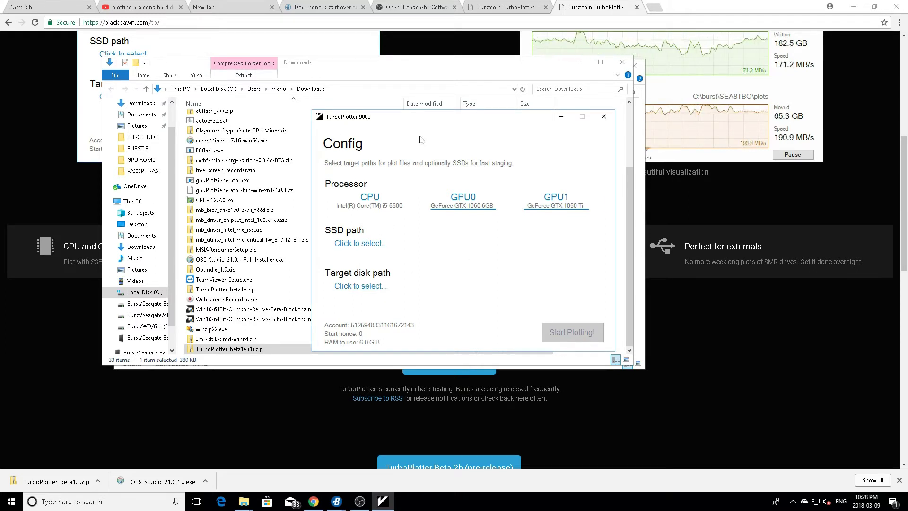
{"action": "left_click_drag", "start_coordinate": [489, 122], "coordinate": [491, 93]}
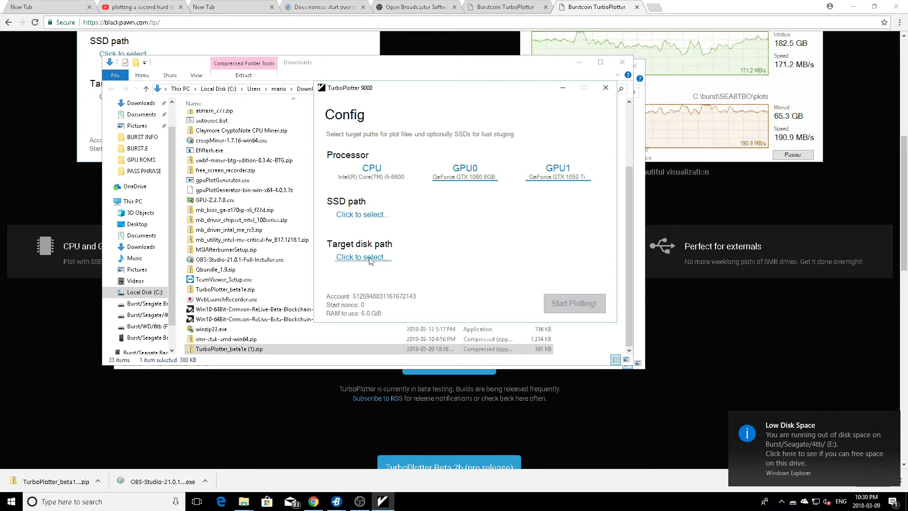
Set the target disk path to the Burst folder on the Burst/WD/6tb (F:) drive.
{"action": "left_click", "coordinate": [368, 258]}
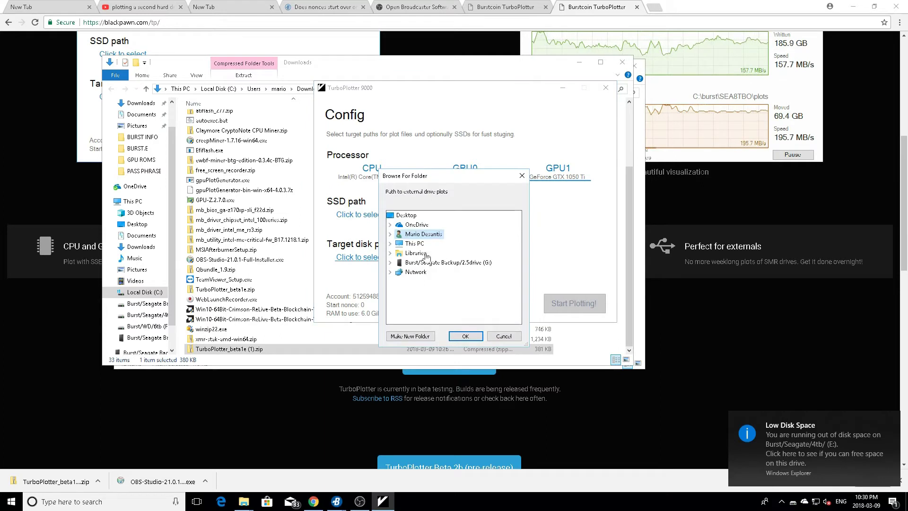
{"action": "left_click", "coordinate": [389, 244]}
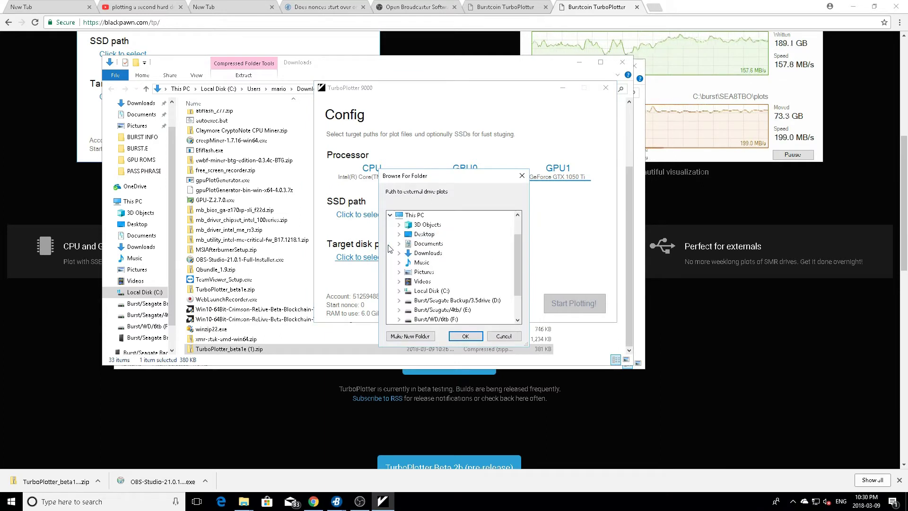
{"action": "left_click_drag", "start_coordinate": [514, 266], "coordinate": [518, 283]}
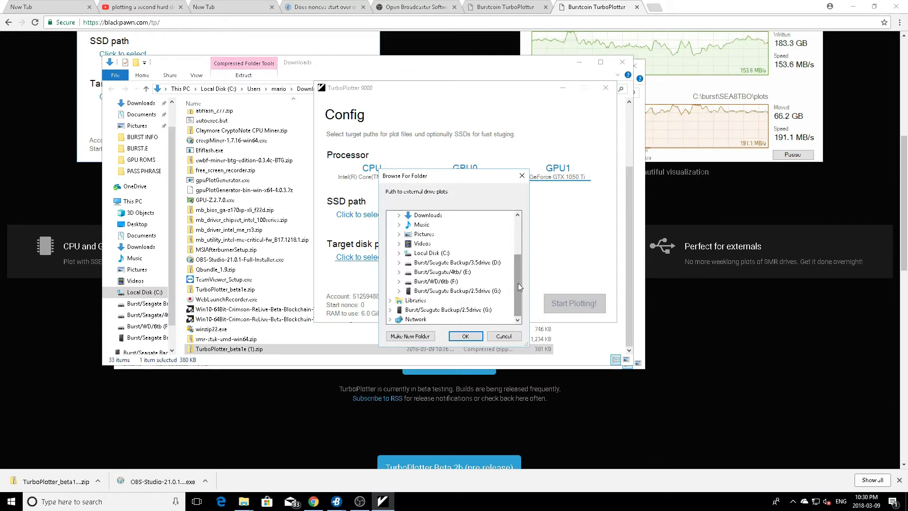
{"action": "left_click", "coordinate": [399, 282]}
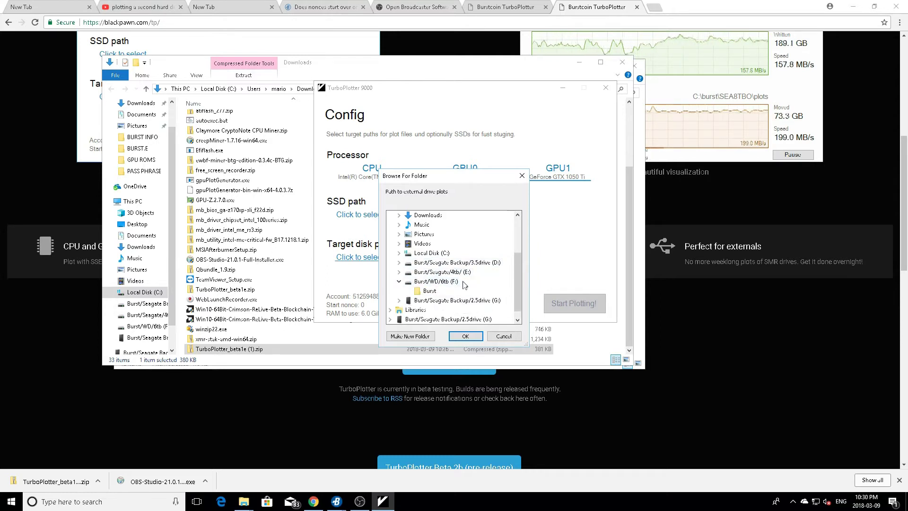
{"action": "left_click", "coordinate": [431, 293]}
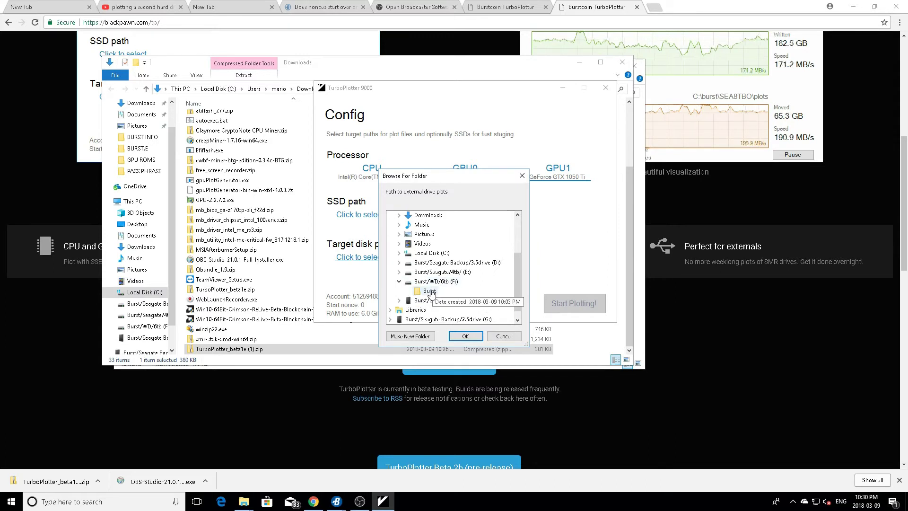
{"action": "left_click", "coordinate": [467, 337]}
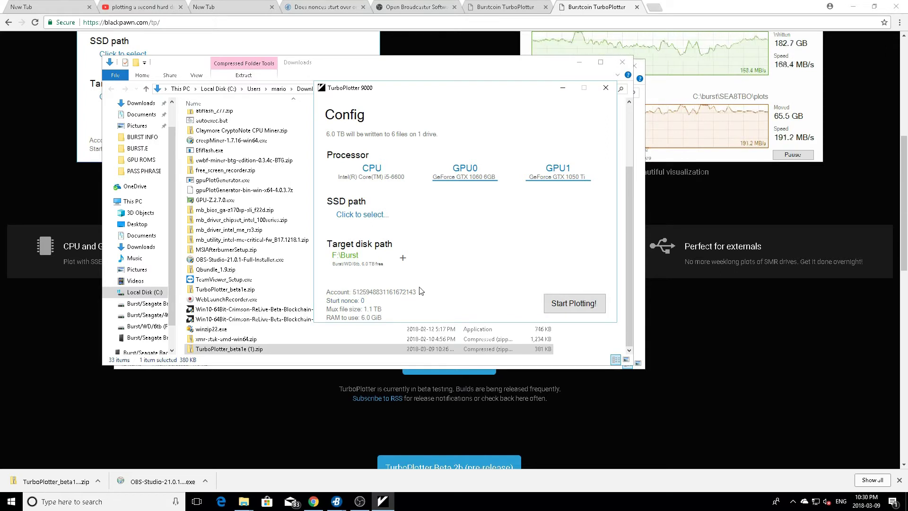
Load the start nonce from the latest plot file in E:\BURST.E, giving 30520089.
{"action": "left_click", "coordinate": [356, 304]}
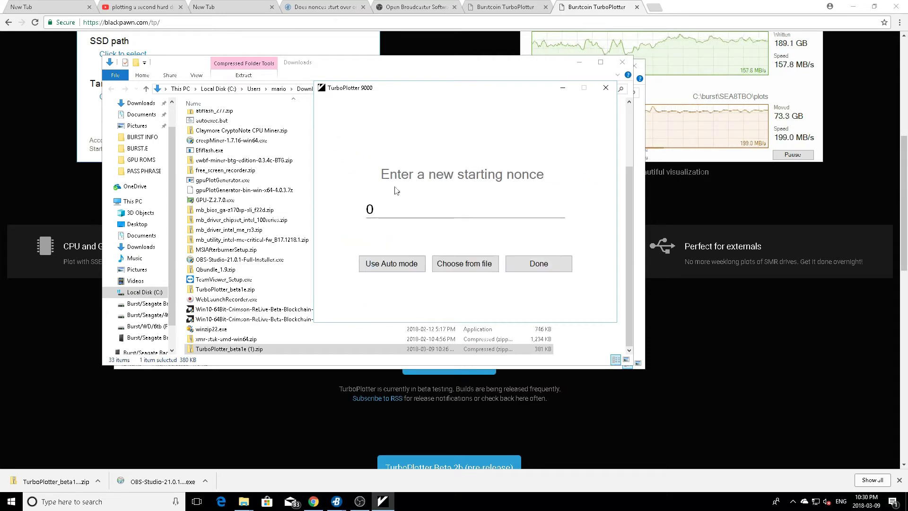
{"action": "left_click", "coordinate": [474, 265]}
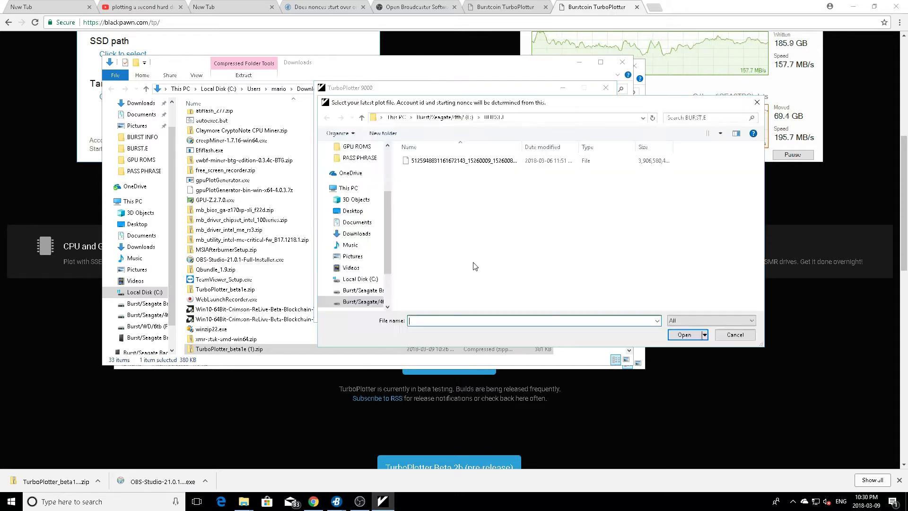
{"action": "left_click_drag", "start_coordinate": [385, 245], "coordinate": [379, 268]}
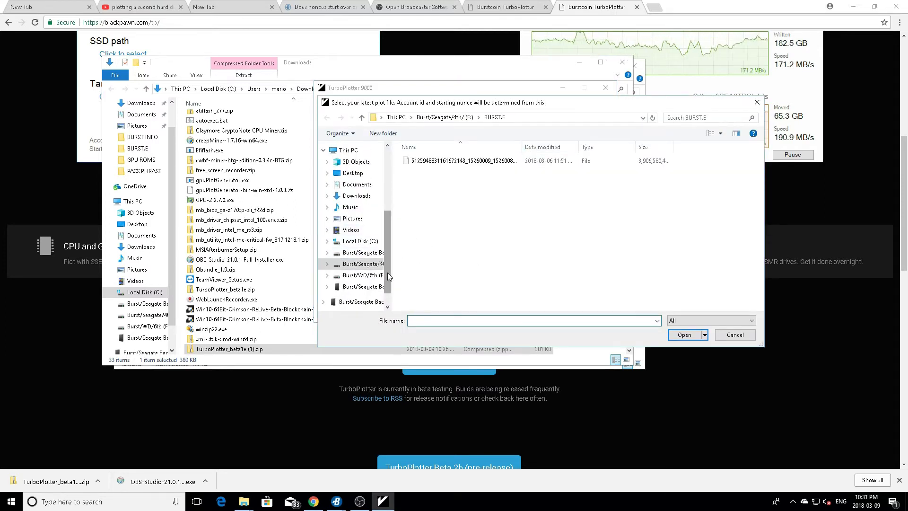
{"action": "scroll", "coordinate": [385, 271], "scroll_direction": "down", "scroll_amount": 1}
{"action": "left_click", "coordinate": [374, 248]}
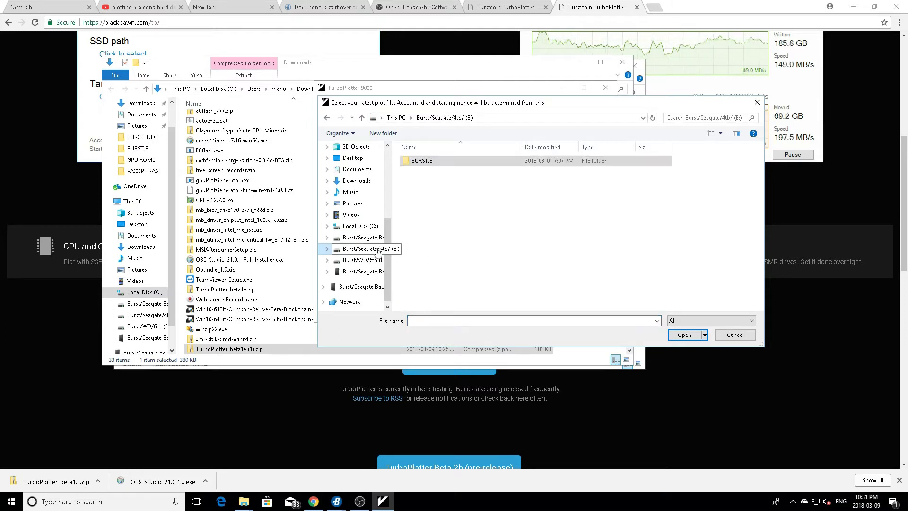
{"action": "double_click", "coordinate": [426, 162]}
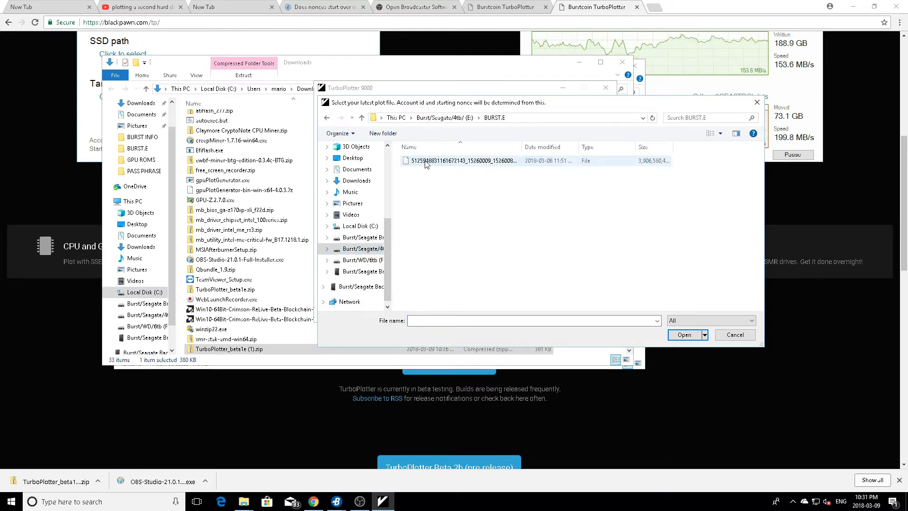
{"action": "left_click", "coordinate": [501, 161]}
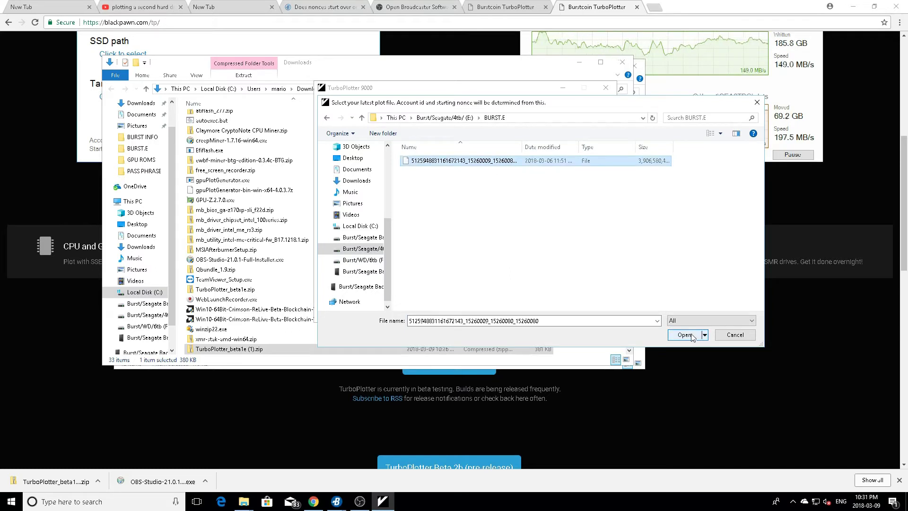
{"action": "left_click", "coordinate": [677, 336]}
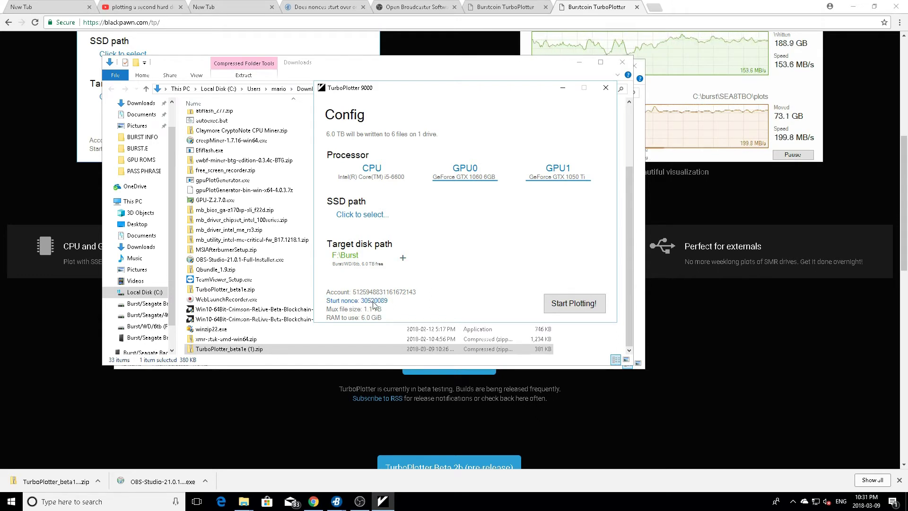
{"action": "left_click", "coordinate": [374, 301]}
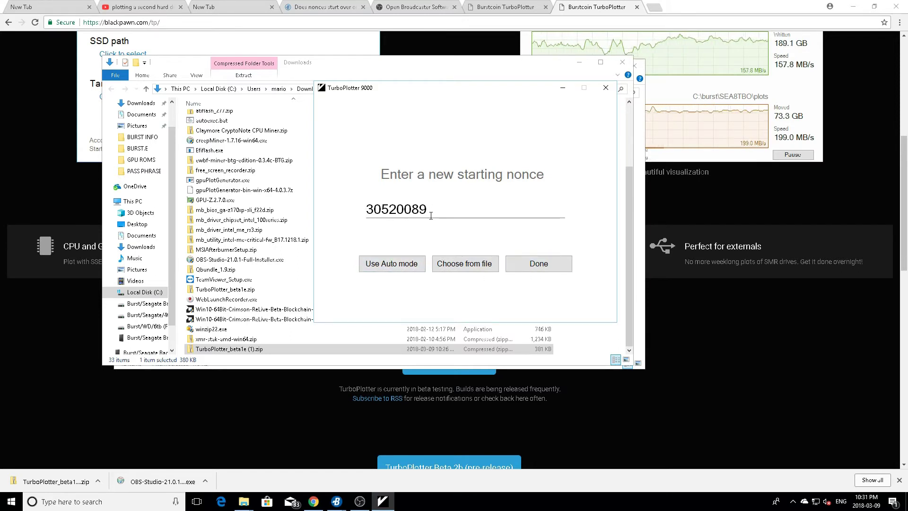
Change the start nonce to 30520090.
{"action": "key", "text": "BackSpace"}
{"action": "key", "text": "BackSpace"}
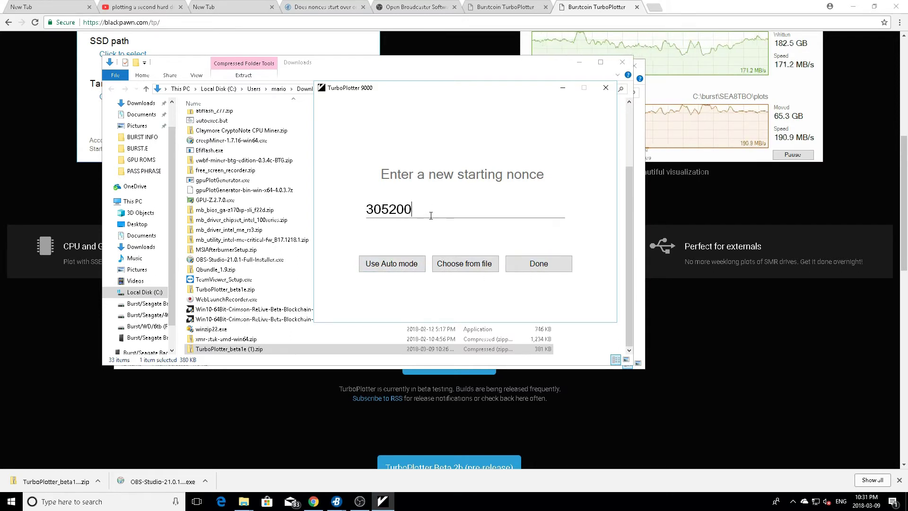
{"action": "type", "text": "90"}
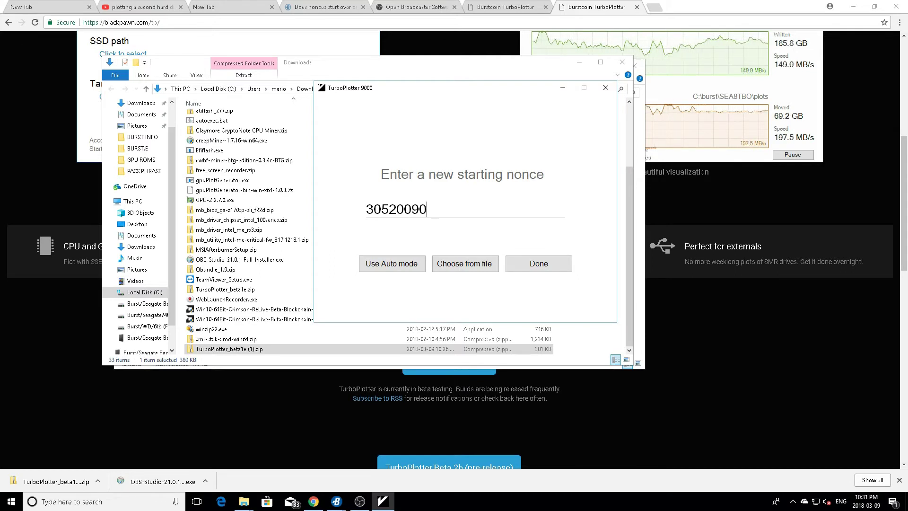
{"action": "left_click", "coordinate": [538, 266]}
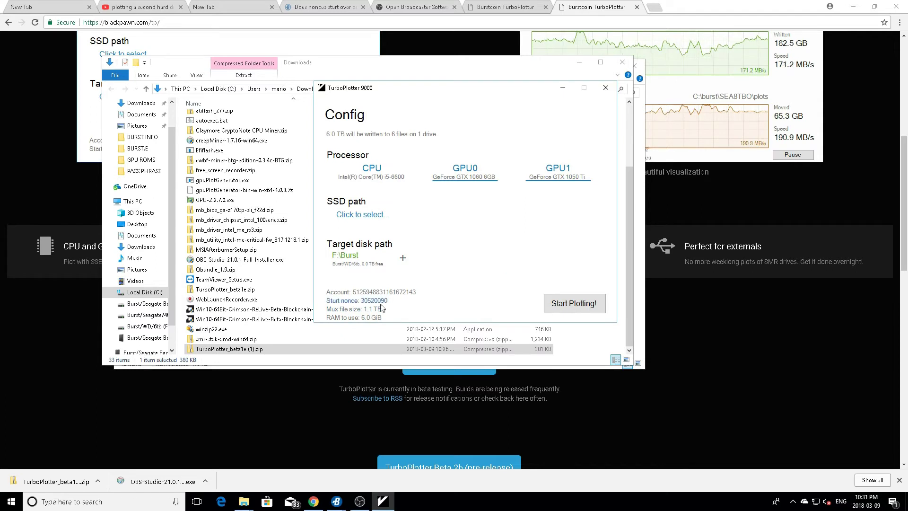
Keep the 4194304-nonce max file size and set RAM to use to 5.0 GiB.
{"action": "left_click", "coordinate": [351, 311]}
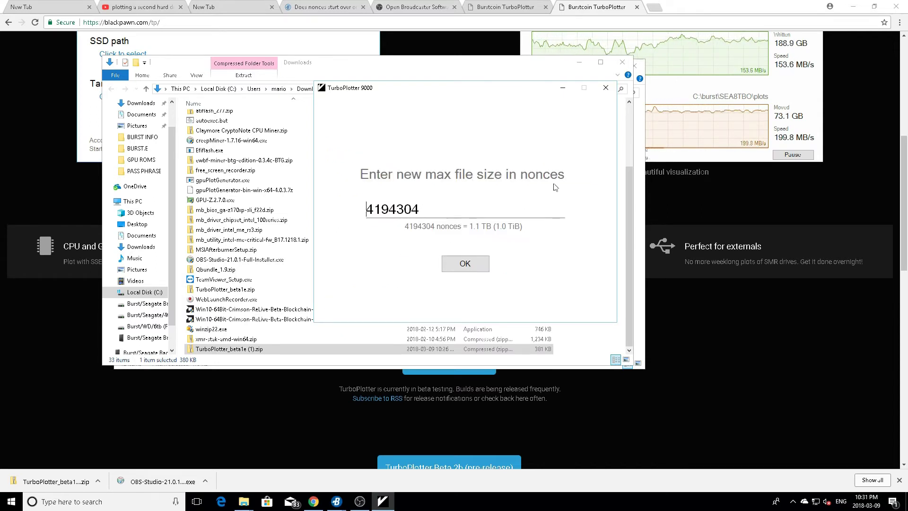
{"action": "left_click", "coordinate": [475, 269]}
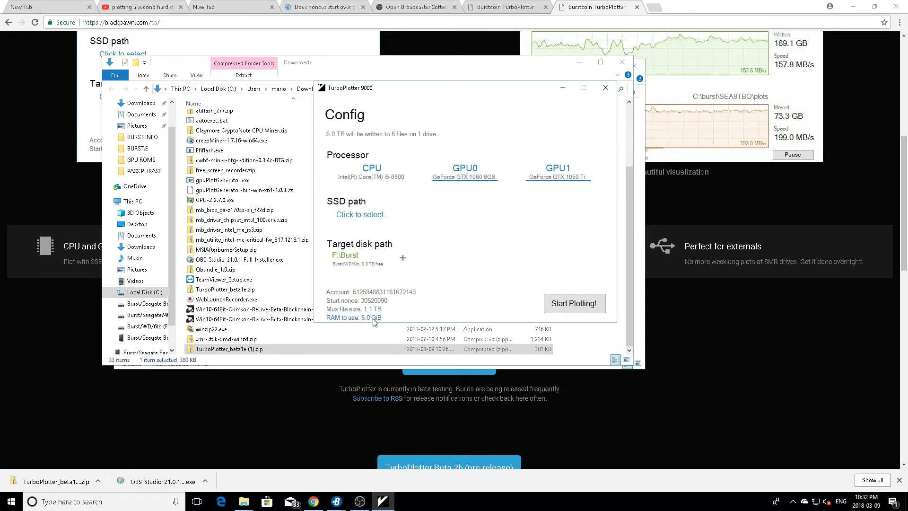
{"action": "left_click", "coordinate": [374, 320]}
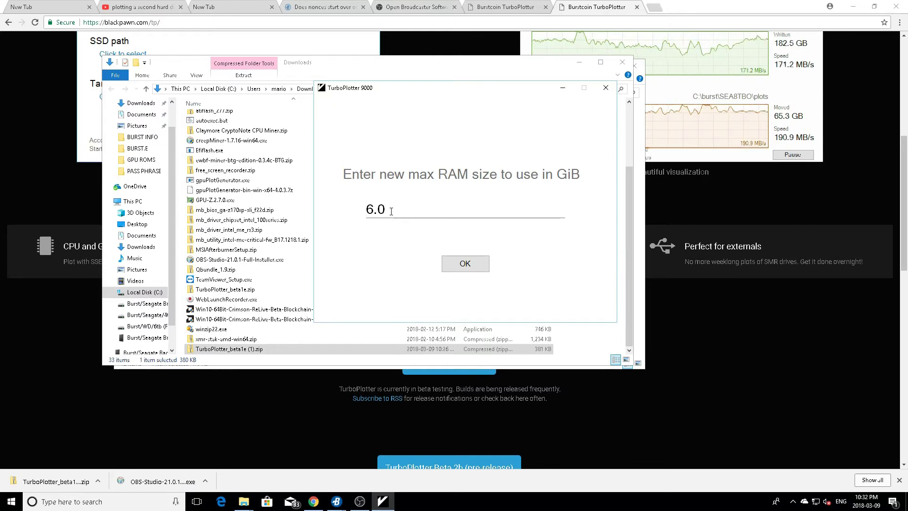
{"action": "key", "text": "BackSpace"}
{"action": "key", "text": "BackSpace"}
{"action": "key", "text": "BackSpace"}
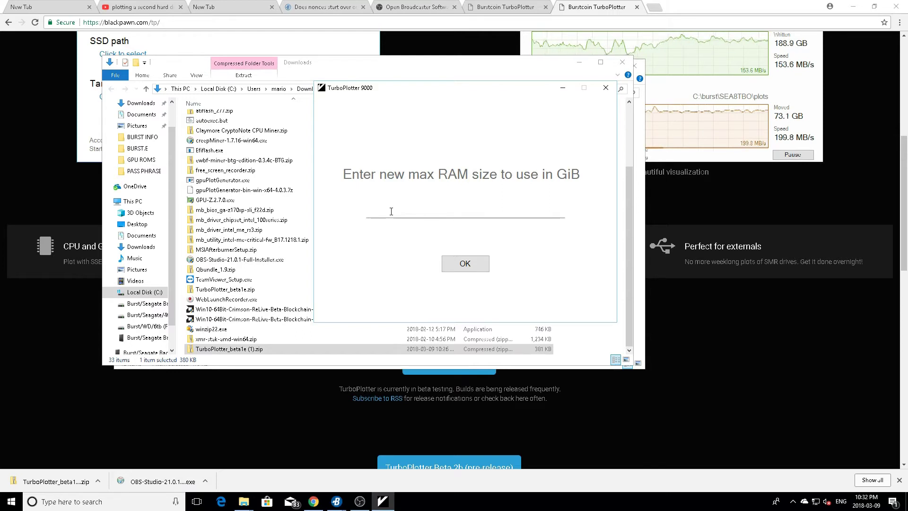
{"action": "type", "text": "5.0"}
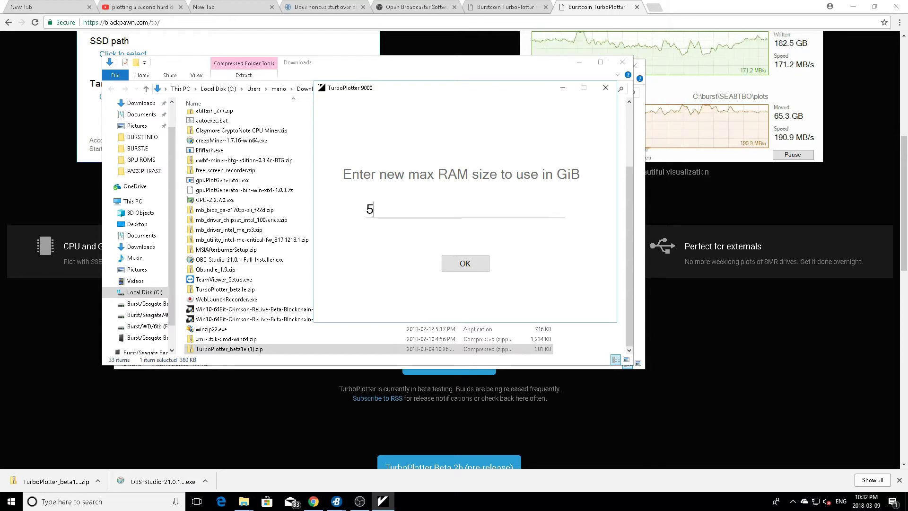
{"action": "left_click", "coordinate": [463, 264]}
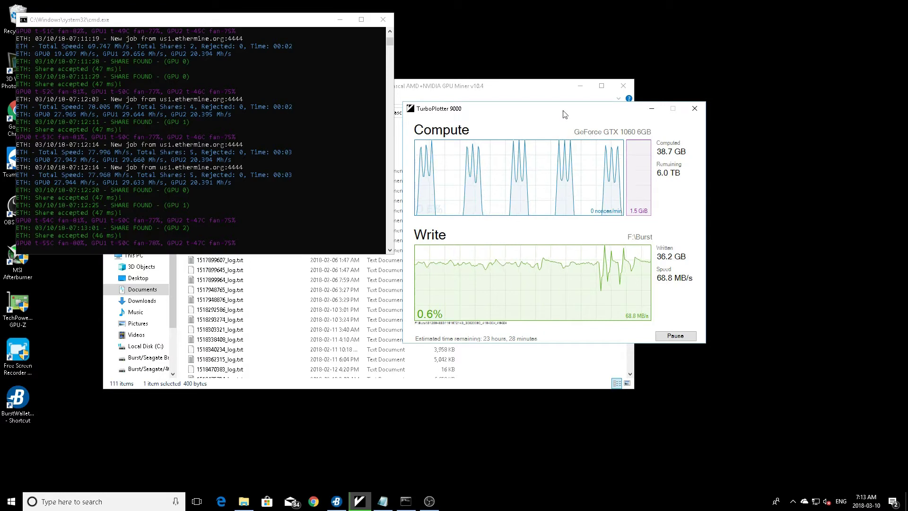
Wait until plotting finishes and the 'All done!' message appears.
{"action": "left_click_drag", "start_coordinate": [565, 112], "coordinate": [573, 105]}
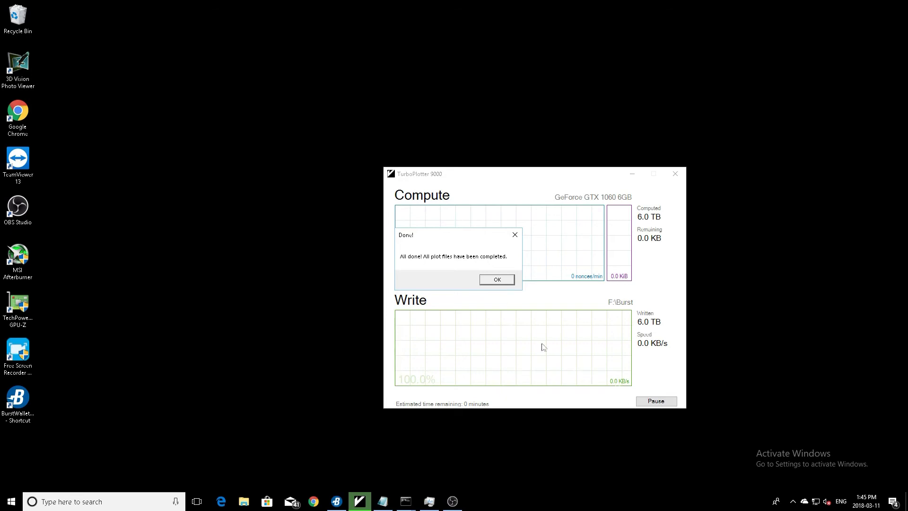
Dismiss the 'All done!' message and close the two command-prompt windows.
{"action": "left_click", "coordinate": [505, 281]}
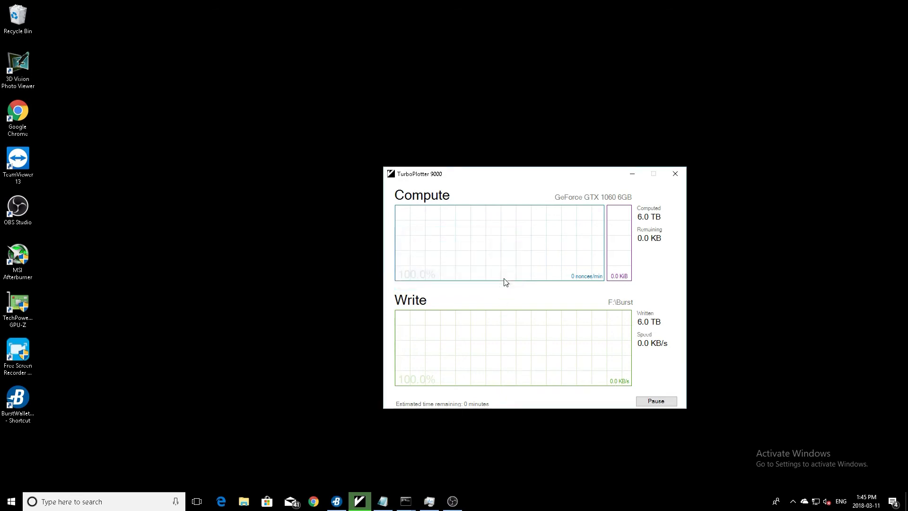
{"action": "left_click_drag", "start_coordinate": [559, 177], "coordinate": [489, 99]}
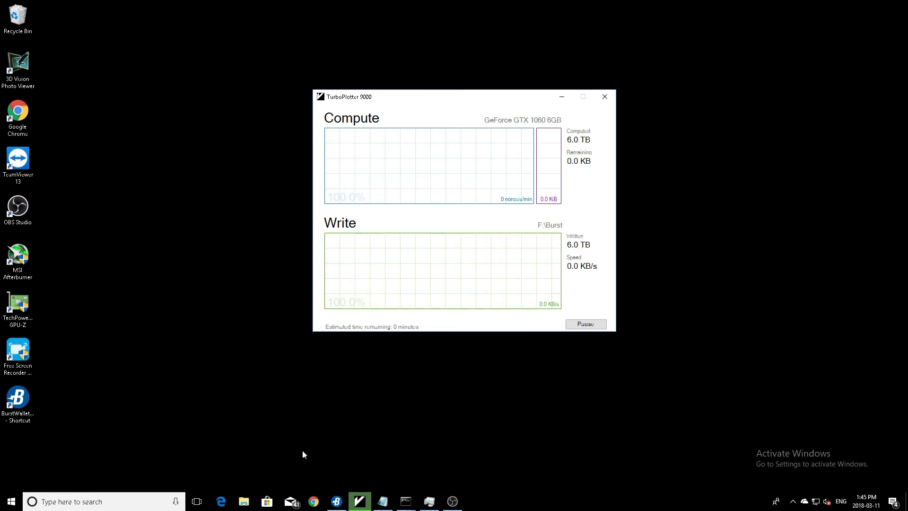
{"action": "mouse_move", "coordinate": [407, 506]}
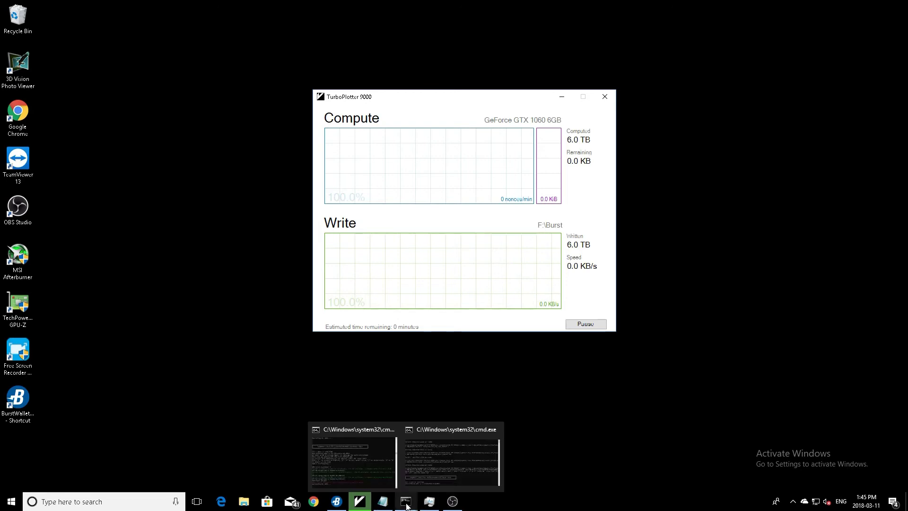
{"action": "left_click", "coordinate": [470, 371]}
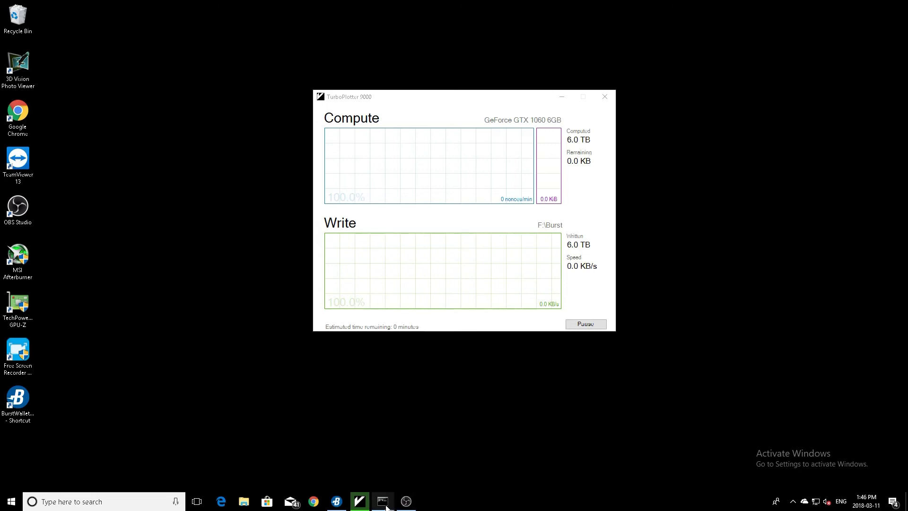
Bring up the Qbundle wallet and open Tools > Miner for the Blago miner settings.
{"action": "left_click", "coordinate": [334, 505]}
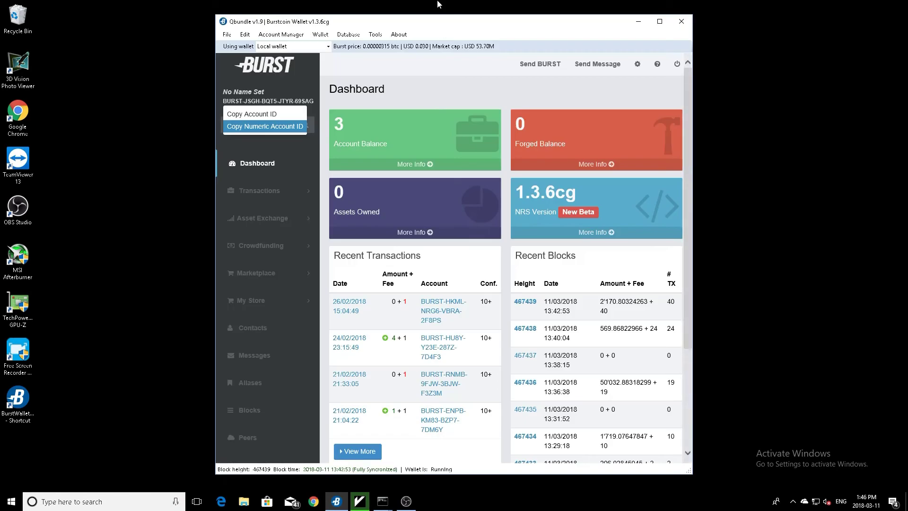
{"action": "left_click", "coordinate": [308, 69]}
{"action": "left_click", "coordinate": [320, 34]}
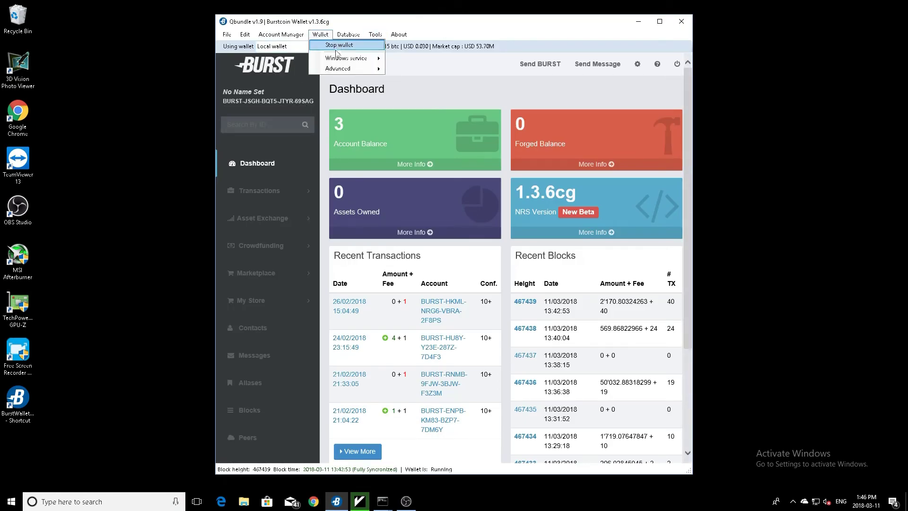
{"action": "left_click", "coordinate": [321, 35]}
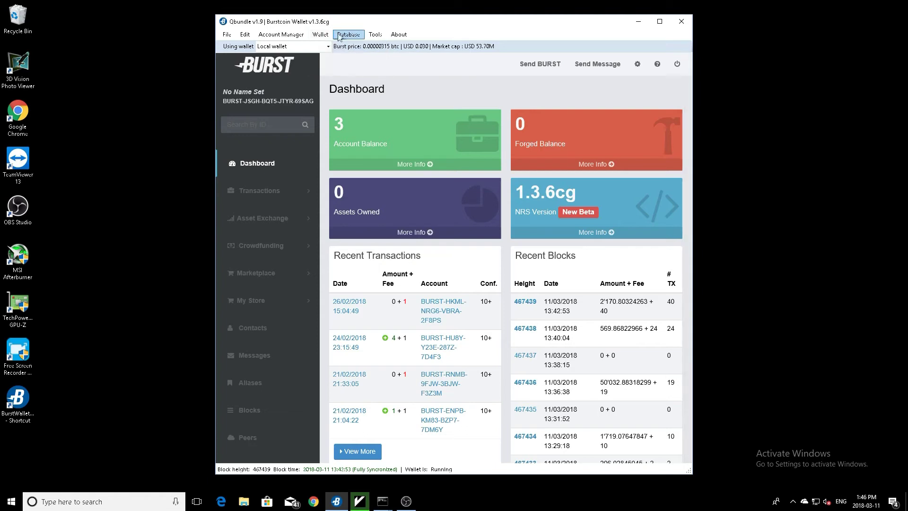
{"action": "left_click", "coordinate": [324, 37]}
{"action": "left_click", "coordinate": [323, 37]}
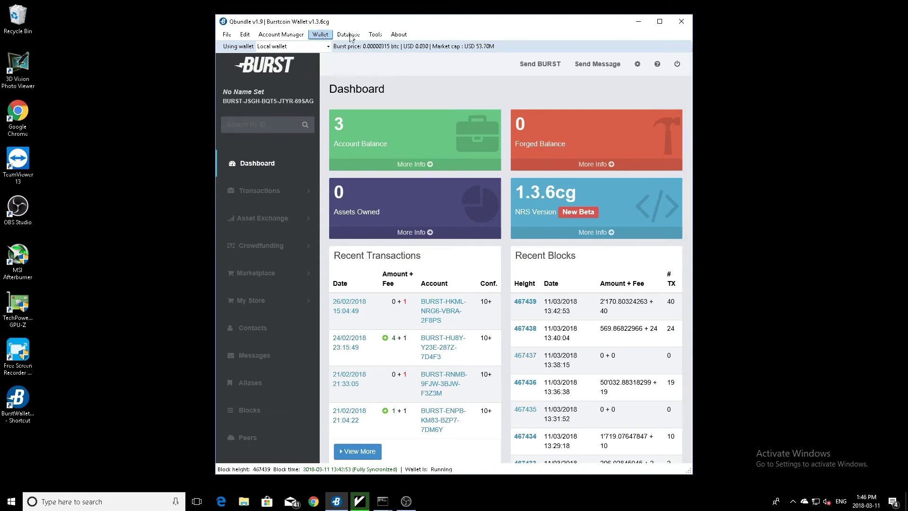
{"action": "left_click", "coordinate": [376, 35]}
{"action": "left_click", "coordinate": [389, 66]}
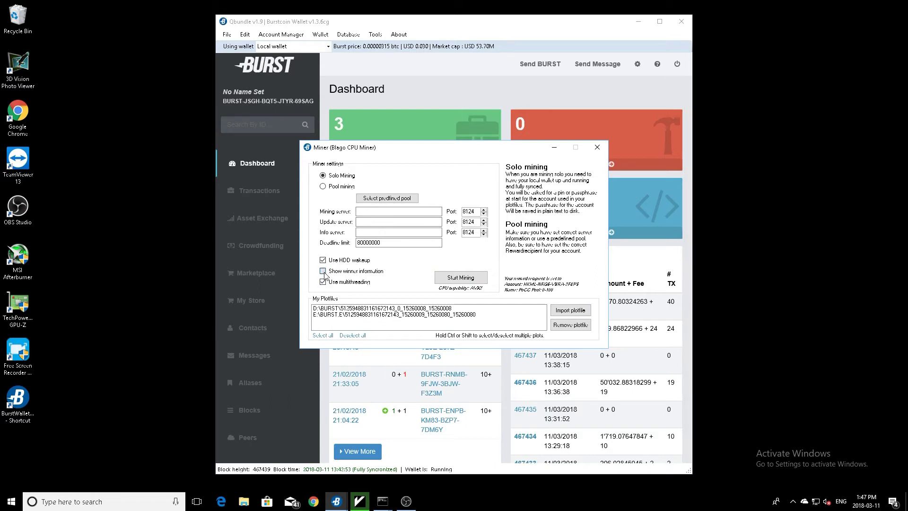
Switch the Blago CPU Miner to Pool mining and choose Import Folder for plot files.
{"action": "left_click", "coordinate": [323, 186]}
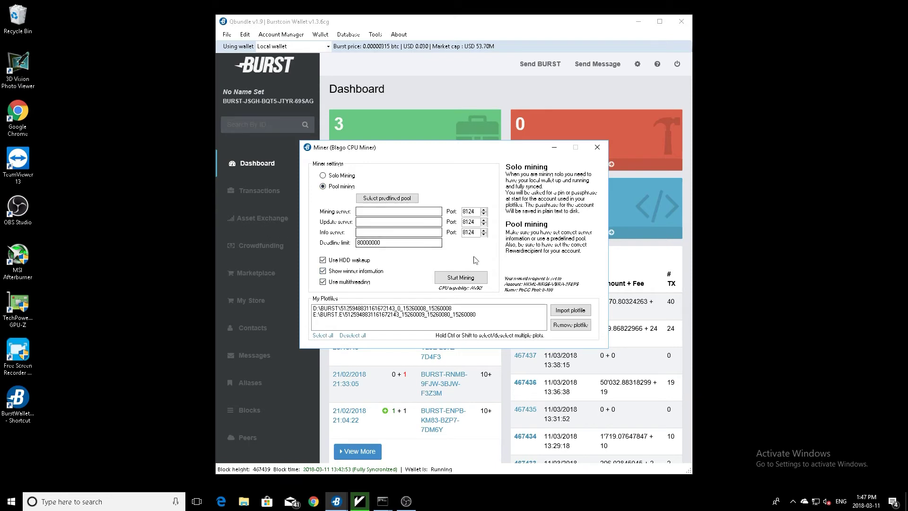
{"action": "left_click", "coordinate": [571, 314]}
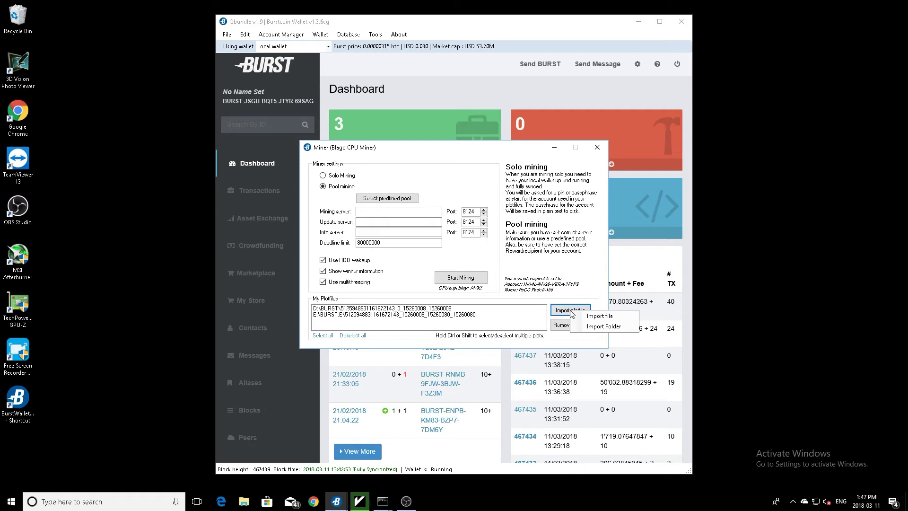
{"action": "left_click", "coordinate": [604, 327]}
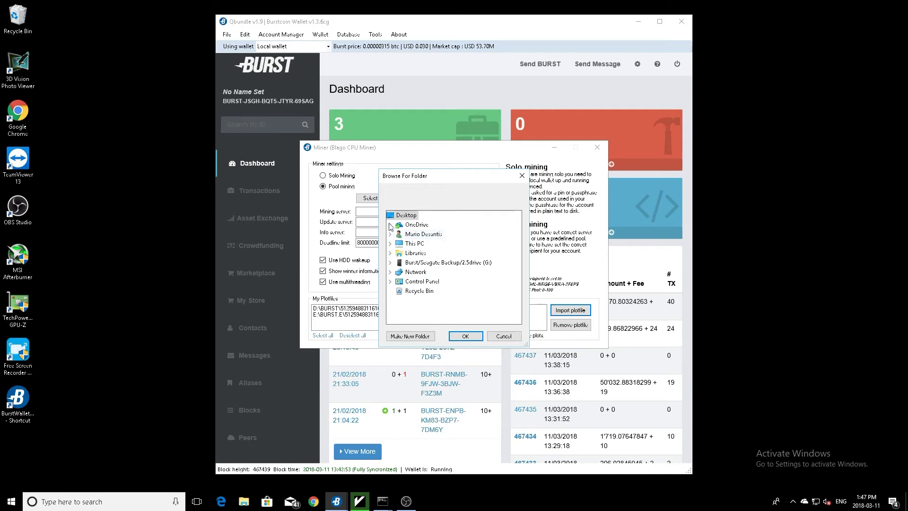
Import the plot files from the Burst folder on Burst/WD/6tb (F:) into My Plotfiles.
{"action": "left_click", "coordinate": [391, 253]}
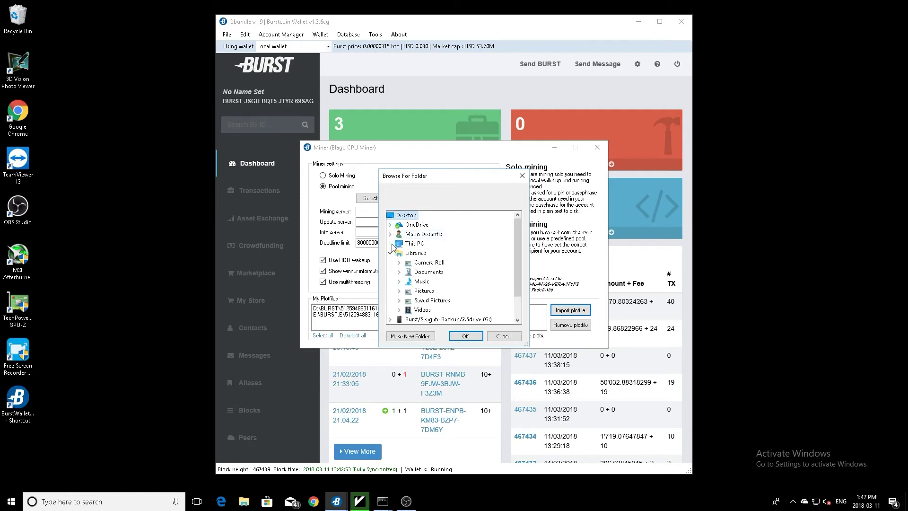
{"action": "left_click", "coordinate": [391, 244]}
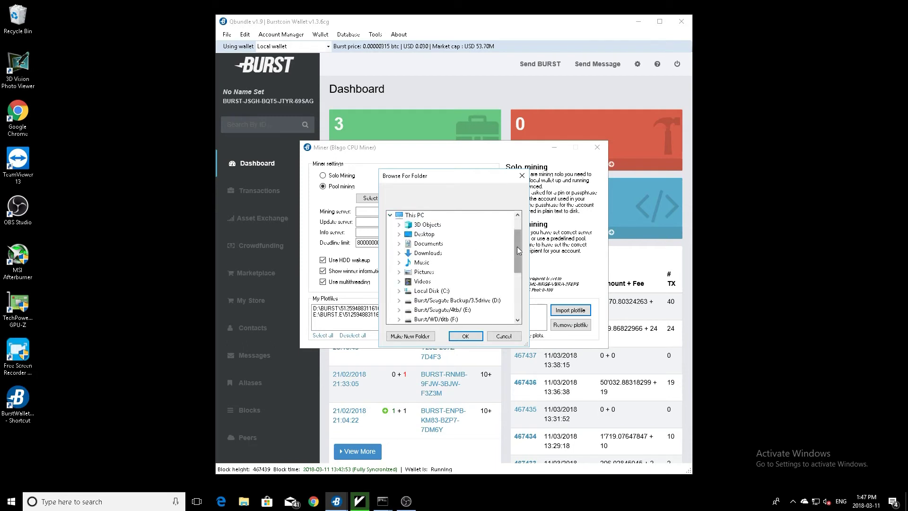
{"action": "left_click_drag", "start_coordinate": [518, 246], "coordinate": [519, 260]}
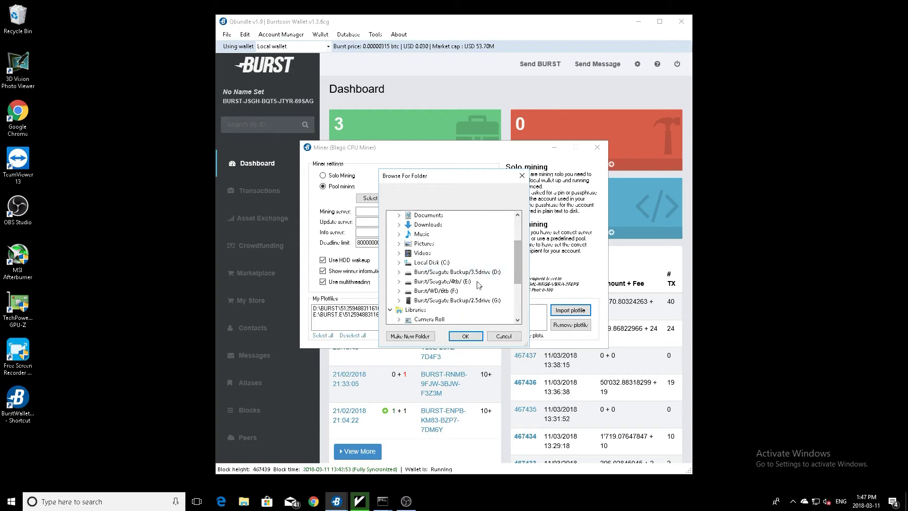
{"action": "left_click", "coordinate": [400, 293]}
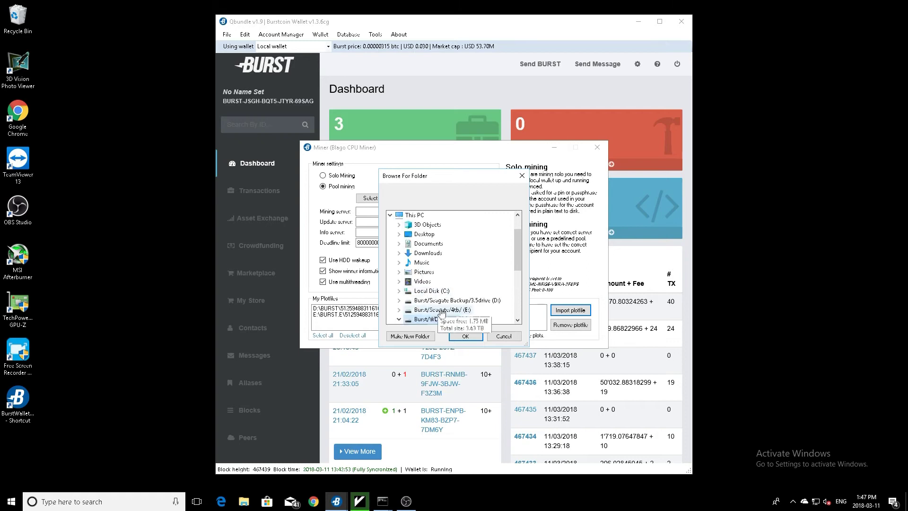
{"action": "left_click_drag", "start_coordinate": [518, 259], "coordinate": [515, 271]}
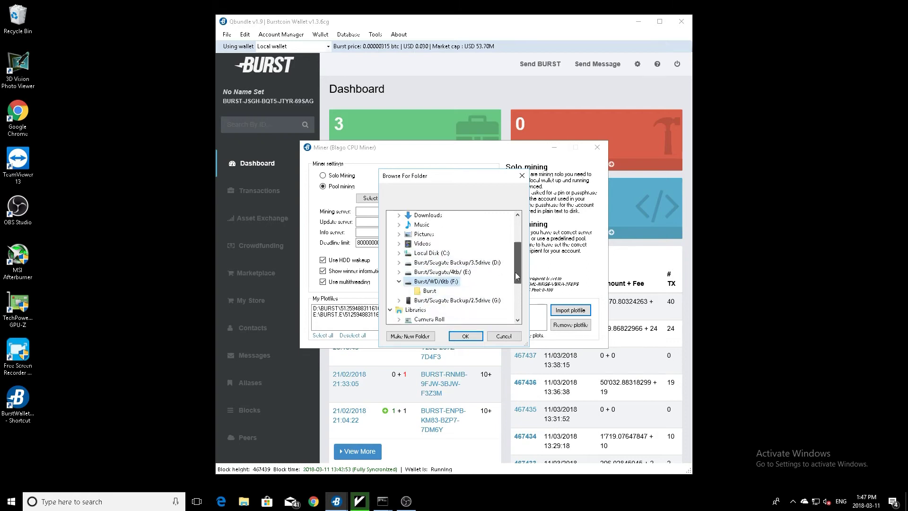
{"action": "left_click", "coordinate": [434, 291]}
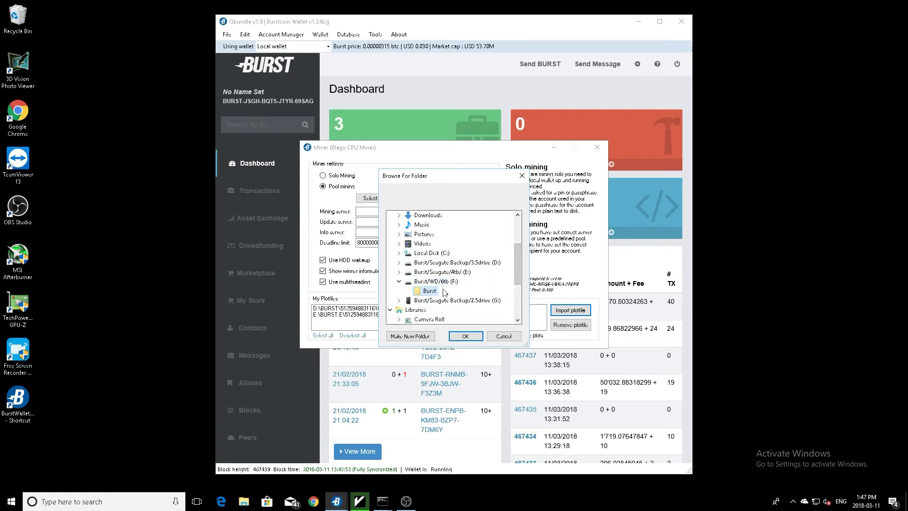
{"action": "left_click", "coordinate": [466, 336]}
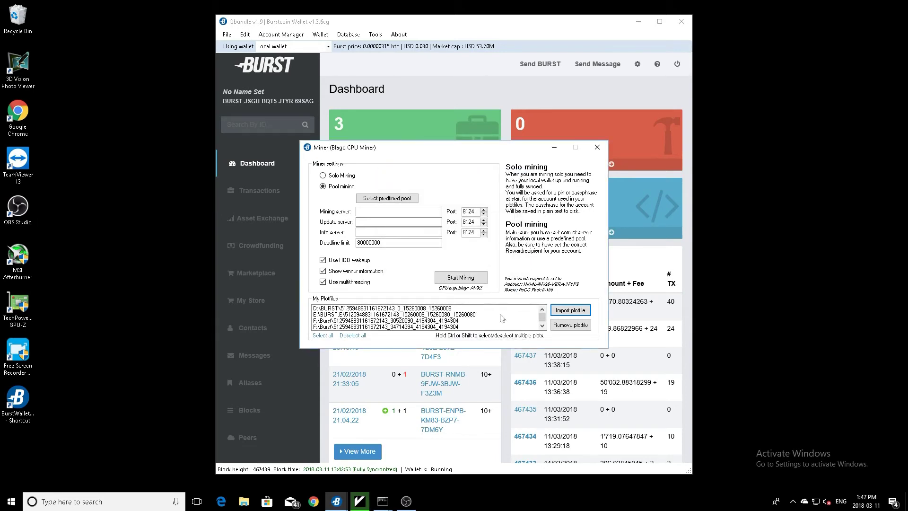
{"action": "scroll", "coordinate": [543, 319], "scroll_direction": "down", "scroll_amount": 2}
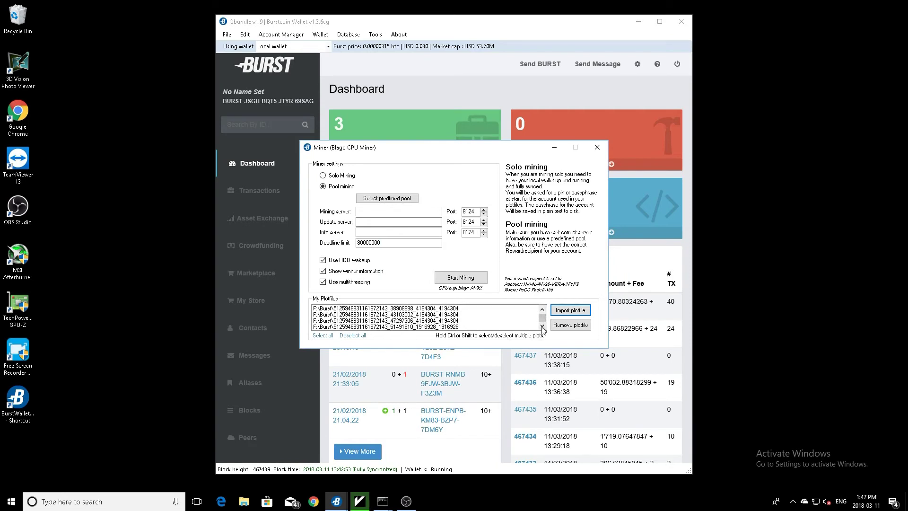
{"action": "scroll", "coordinate": [547, 324], "scroll_direction": "up", "scroll_amount": 3}
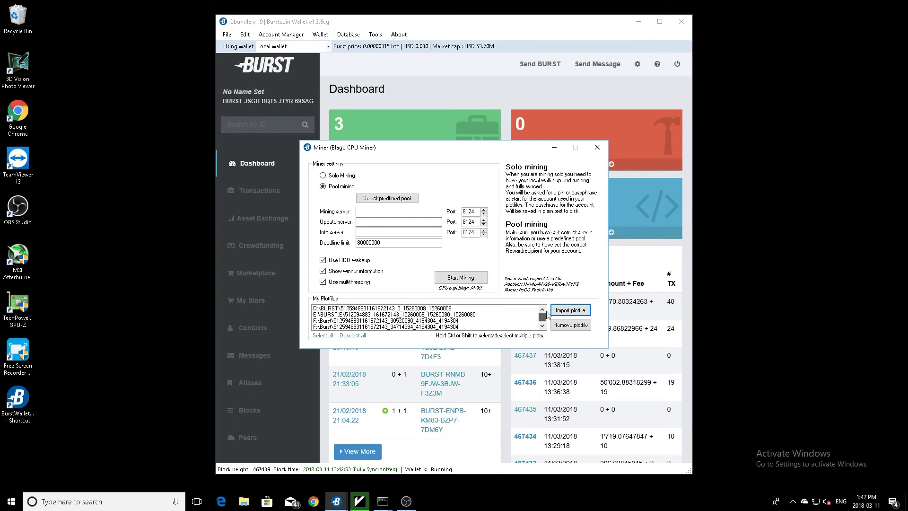
{"action": "scroll", "coordinate": [543, 318], "scroll_direction": "down", "scroll_amount": 3}
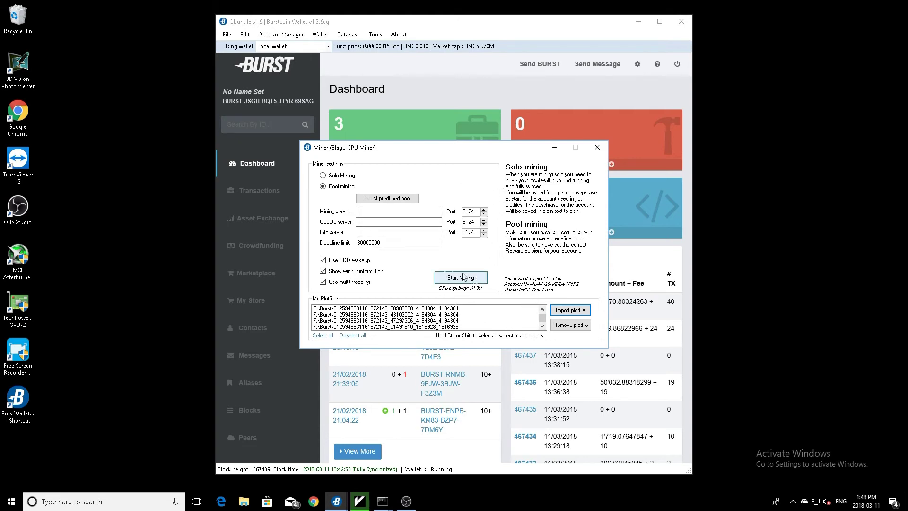
Copy the pool address 0-100-pool.burst.cryptoguru.org from BURST INFO\POOL ADDRESS SETTING.txt.
{"action": "left_click", "coordinate": [243, 502]}
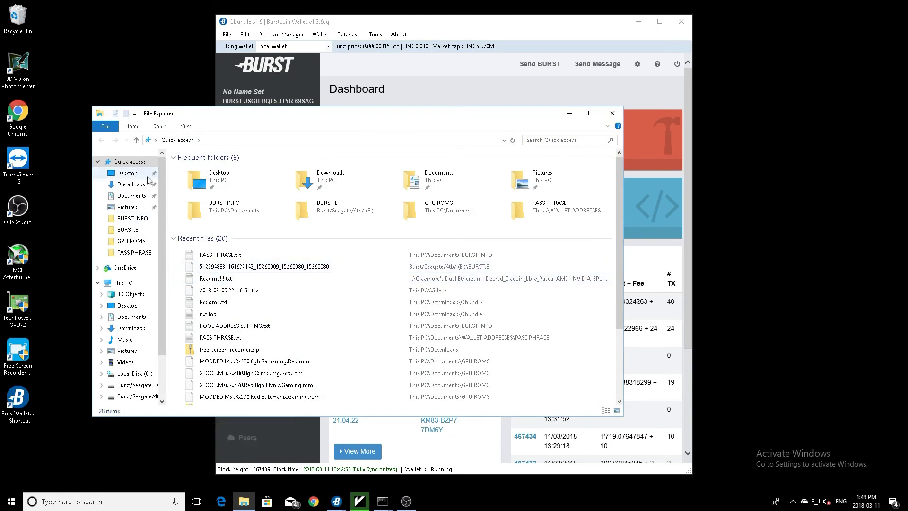
{"action": "left_click", "coordinate": [142, 221]}
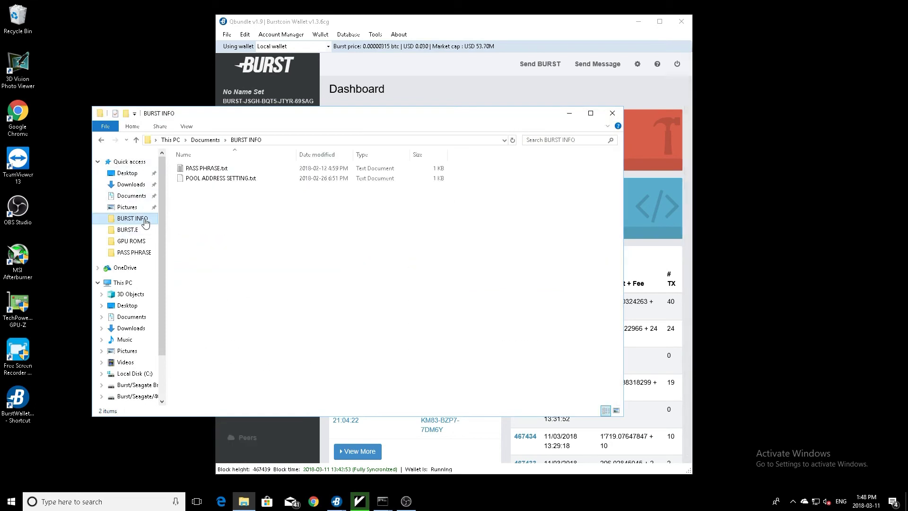
{"action": "double_click", "coordinate": [203, 179]}
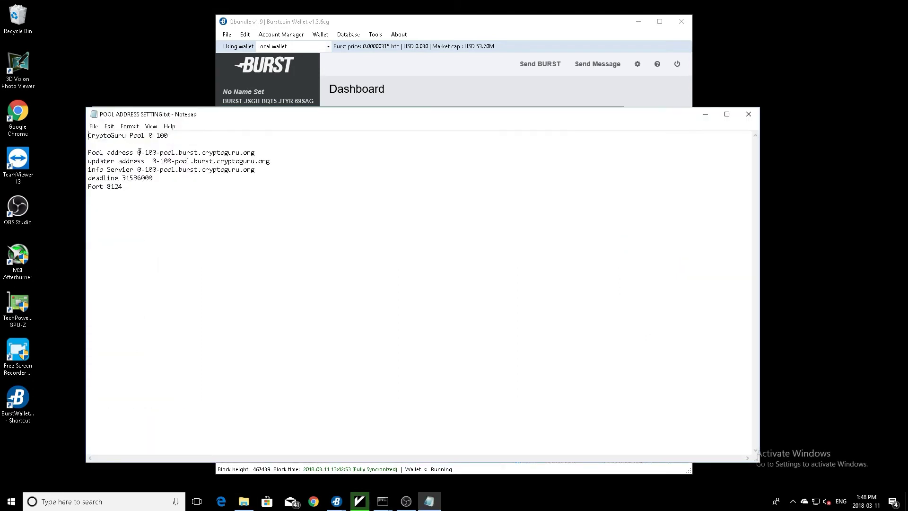
{"action": "left_click_drag", "start_coordinate": [138, 152], "coordinate": [259, 154]}
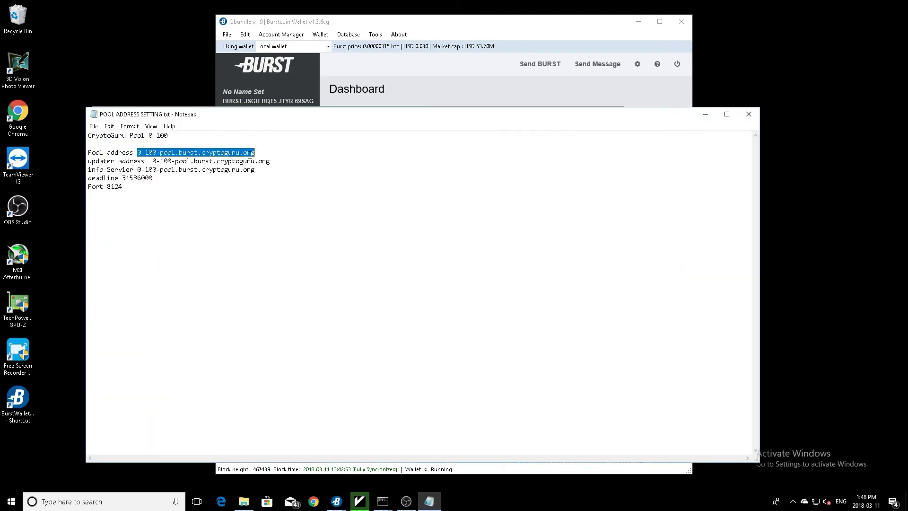
{"action": "right_click", "coordinate": [249, 154]}
{"action": "left_click", "coordinate": [270, 186]}
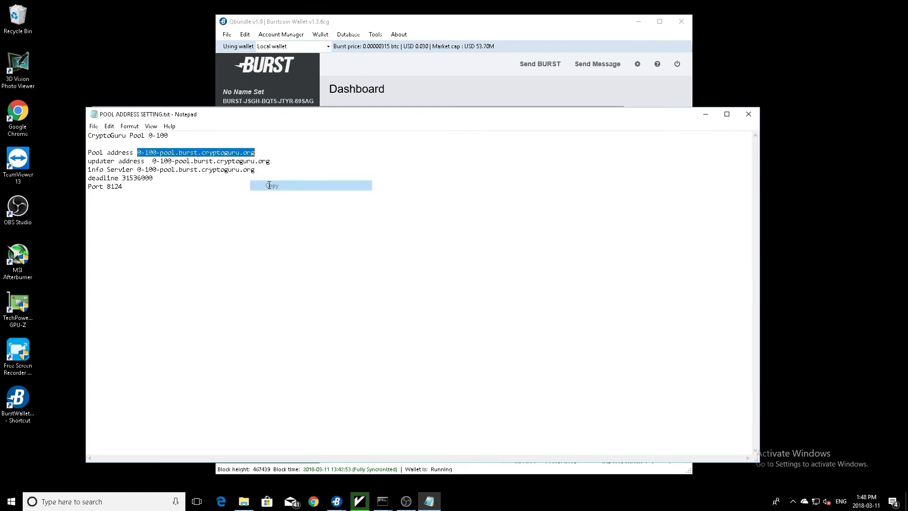
{"action": "left_click", "coordinate": [706, 115]}
Paste the CryptoGuru pool address into the Mining, Update and Info server fields.
{"action": "left_click", "coordinate": [582, 104]}
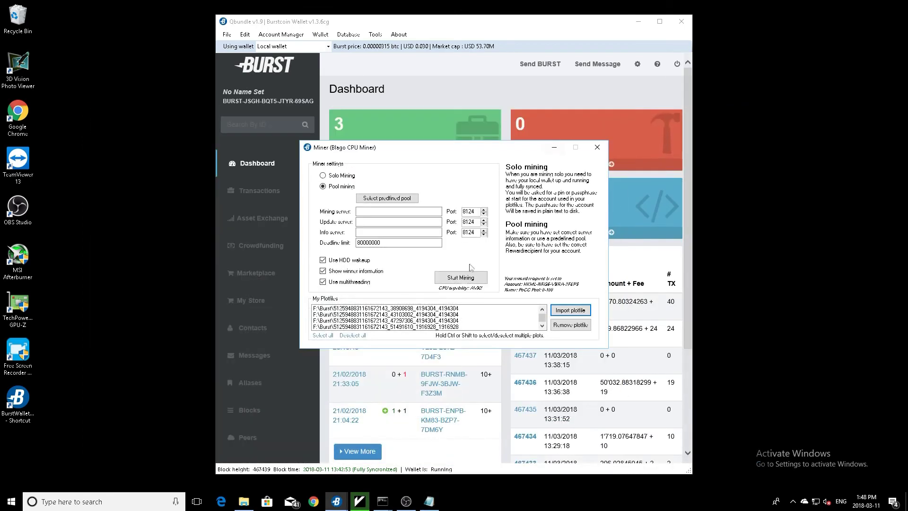
{"action": "right_click", "coordinate": [360, 211]}
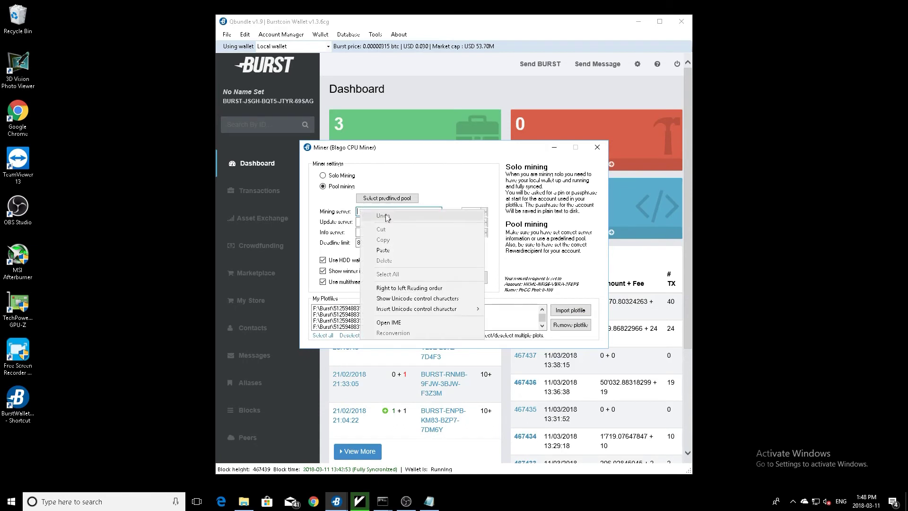
{"action": "left_click", "coordinate": [383, 250]}
{"action": "right_click", "coordinate": [366, 222]}
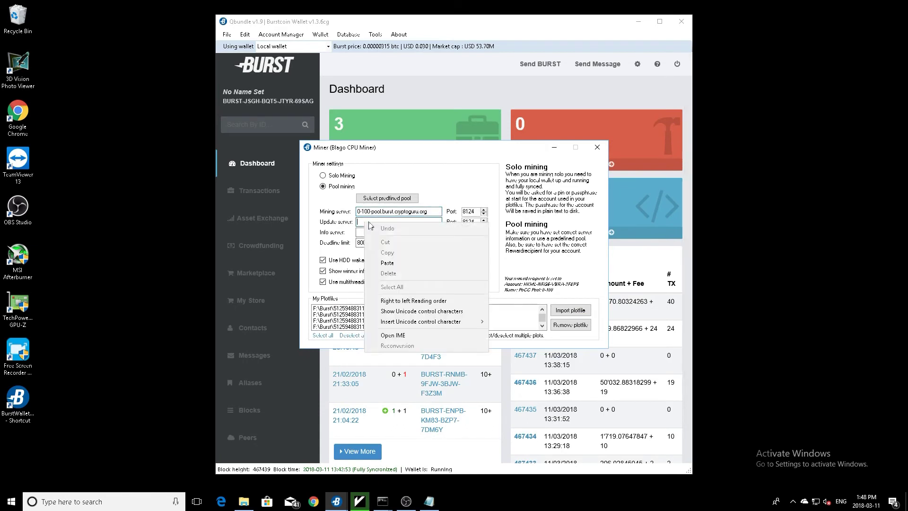
{"action": "left_click", "coordinate": [387, 262]}
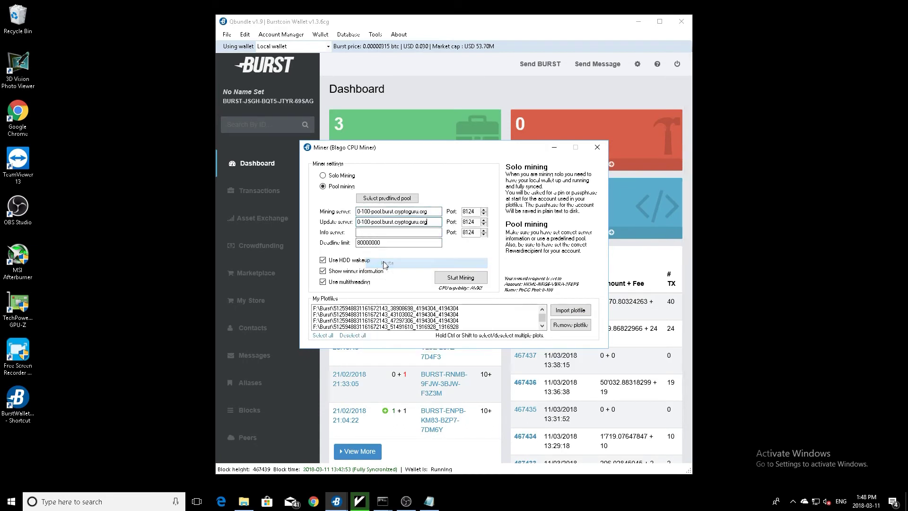
{"action": "right_click", "coordinate": [364, 231]}
{"action": "left_click", "coordinate": [387, 273]}
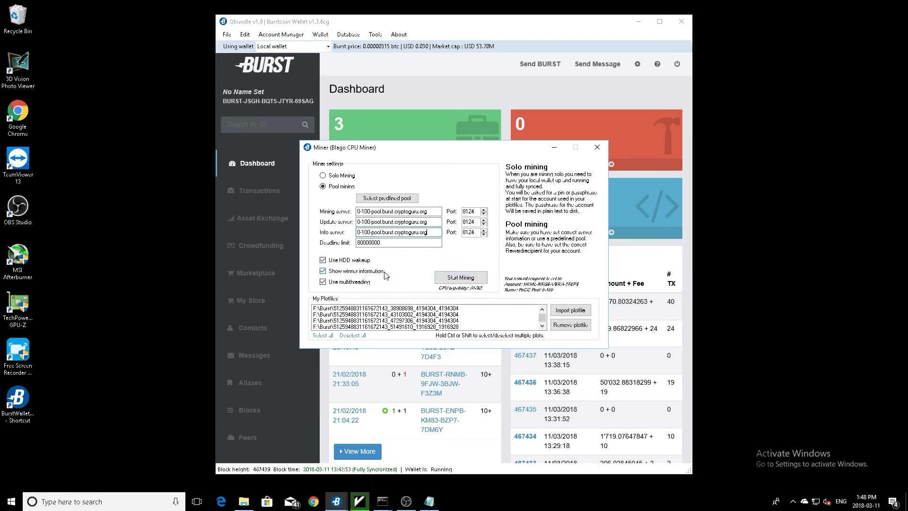
Copy the deadline value 31536000 from the POOL ADDRESS SETTING notes.
{"action": "left_click", "coordinate": [243, 501]}
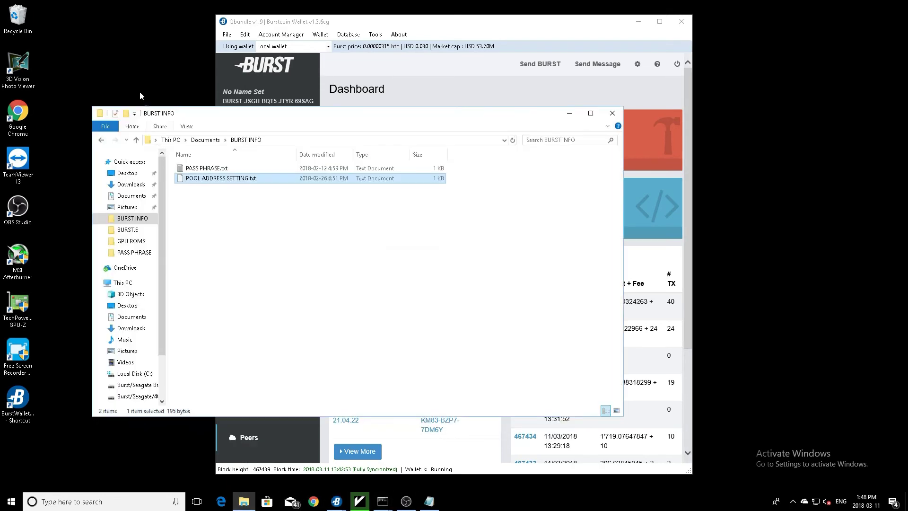
{"action": "double_click", "coordinate": [198, 179]}
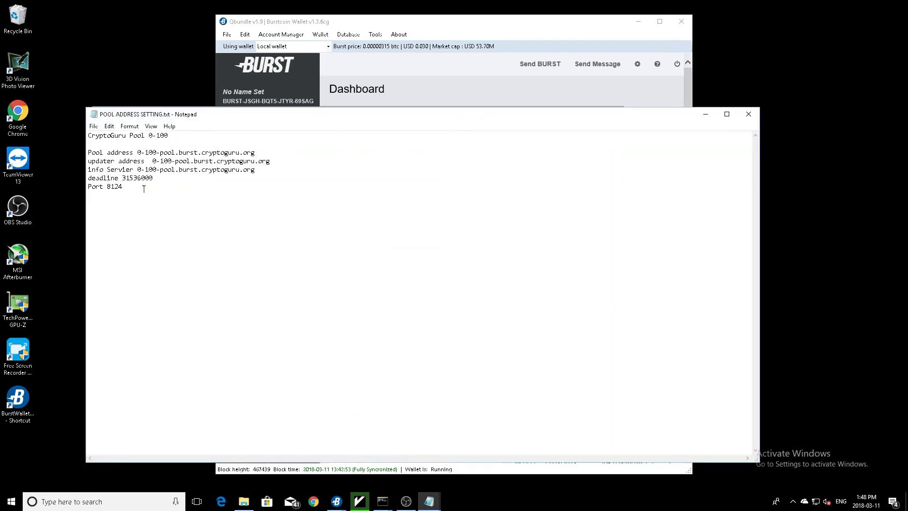
{"action": "left_click_drag", "start_coordinate": [121, 178], "coordinate": [156, 179]}
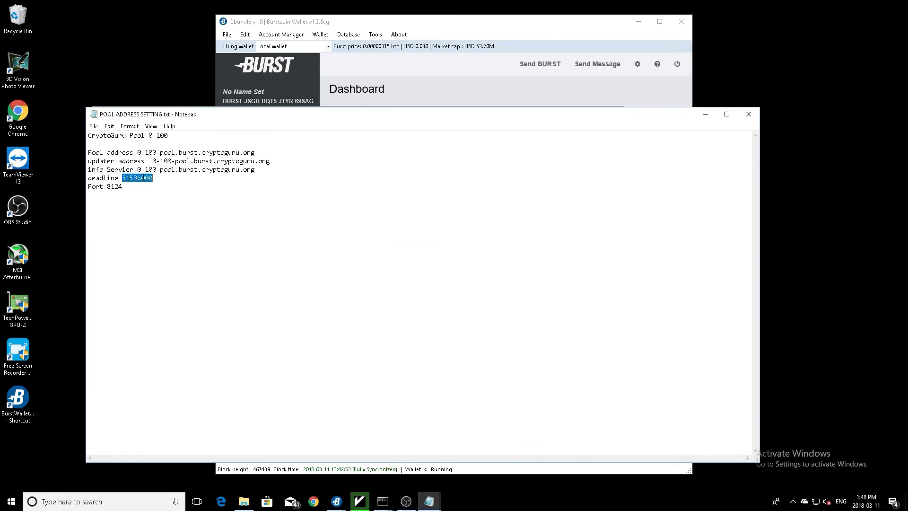
{"action": "right_click", "coordinate": [143, 178]}
{"action": "left_click", "coordinate": [160, 207]}
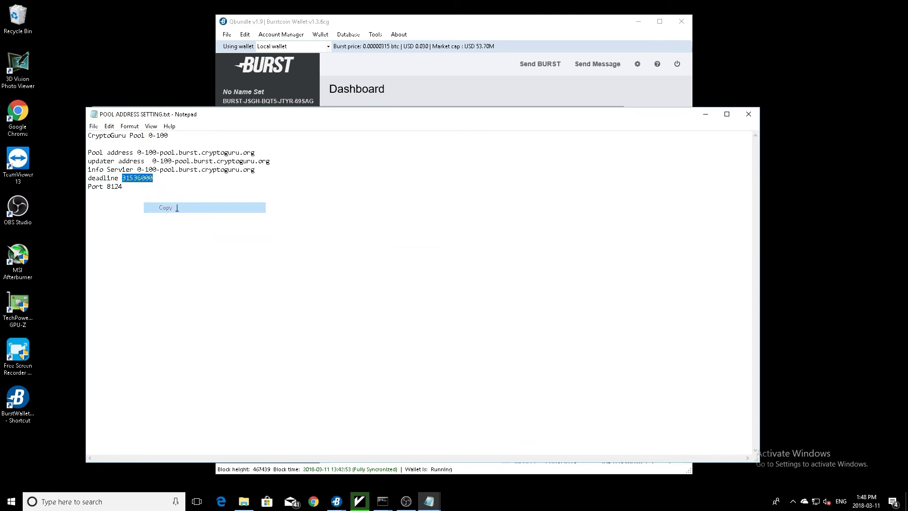
{"action": "left_click", "coordinate": [705, 116]}
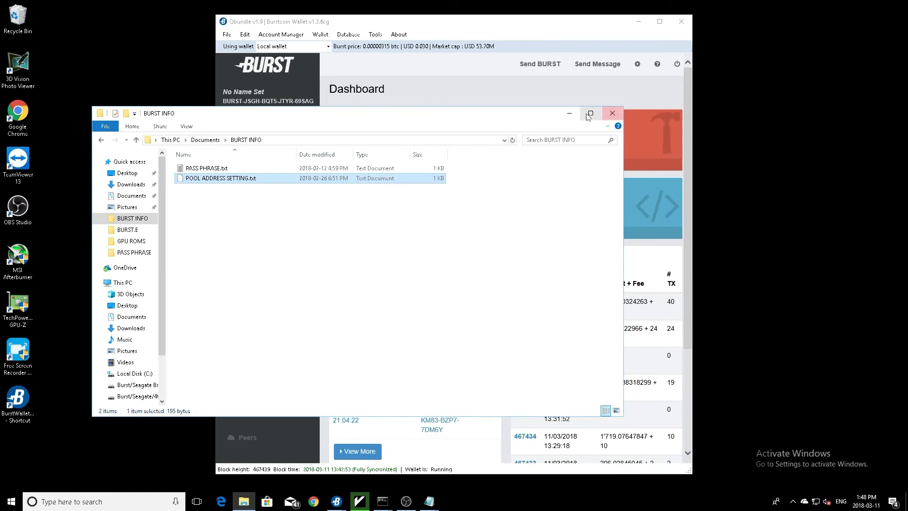
{"action": "left_click", "coordinate": [615, 114]}
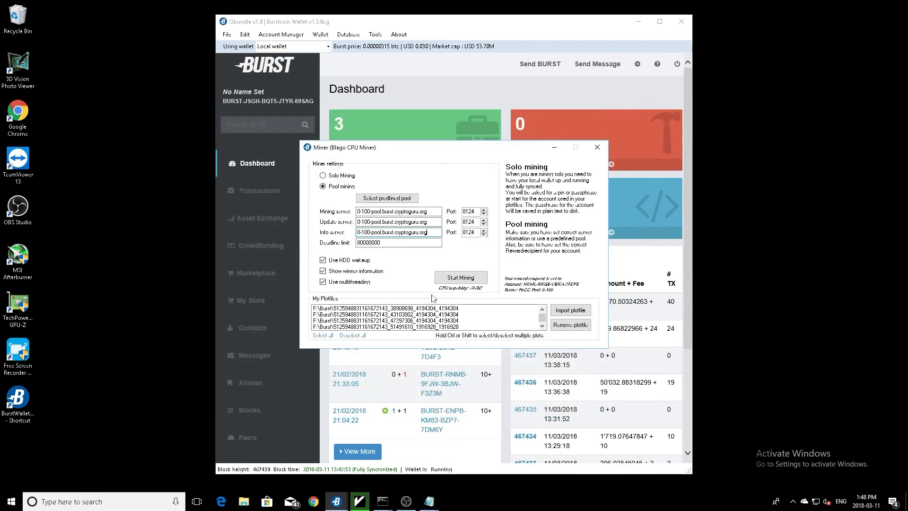
Replace the 80000000 deadline limit with 31536000 and start mining.
{"action": "double_click", "coordinate": [359, 244]}
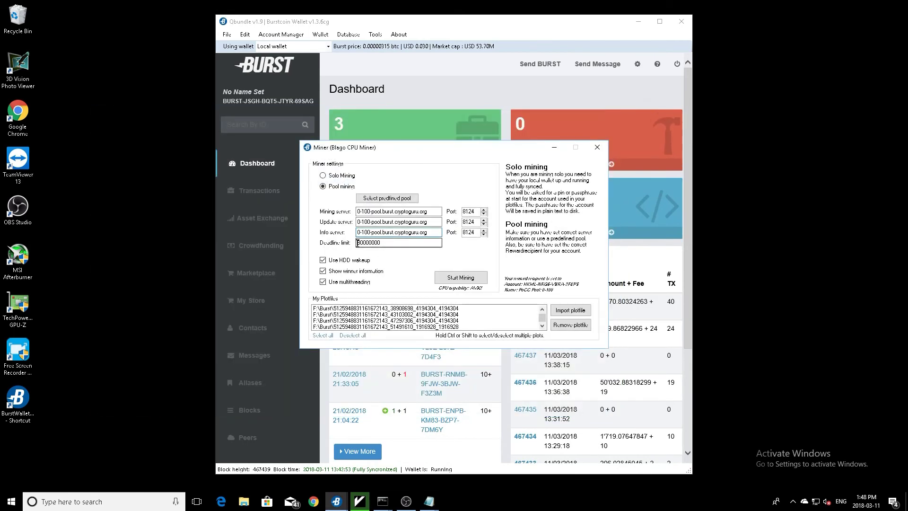
{"action": "right_click", "coordinate": [380, 247]}
{"action": "left_click", "coordinate": [397, 285]}
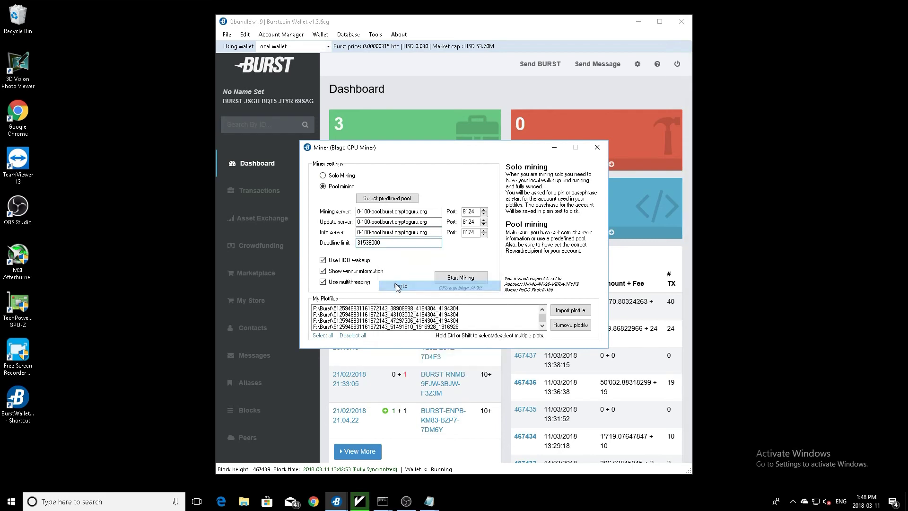
{"action": "left_click", "coordinate": [482, 280]}
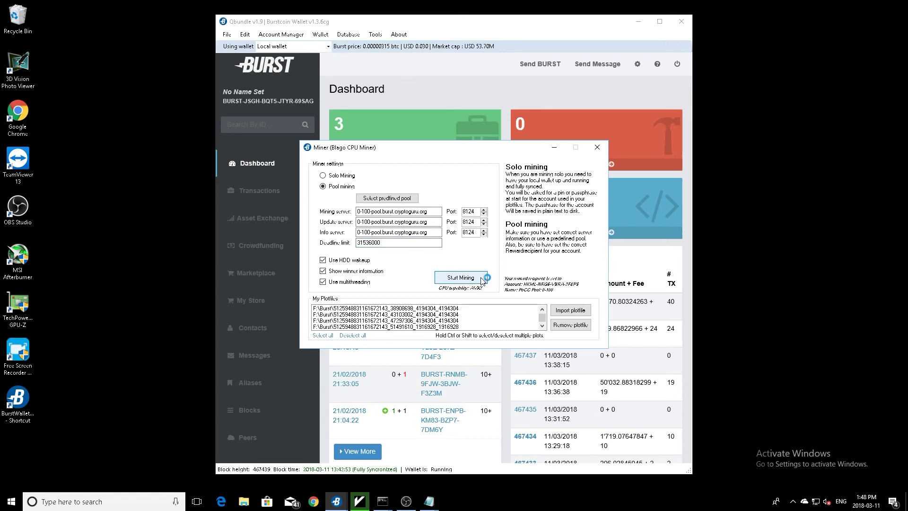